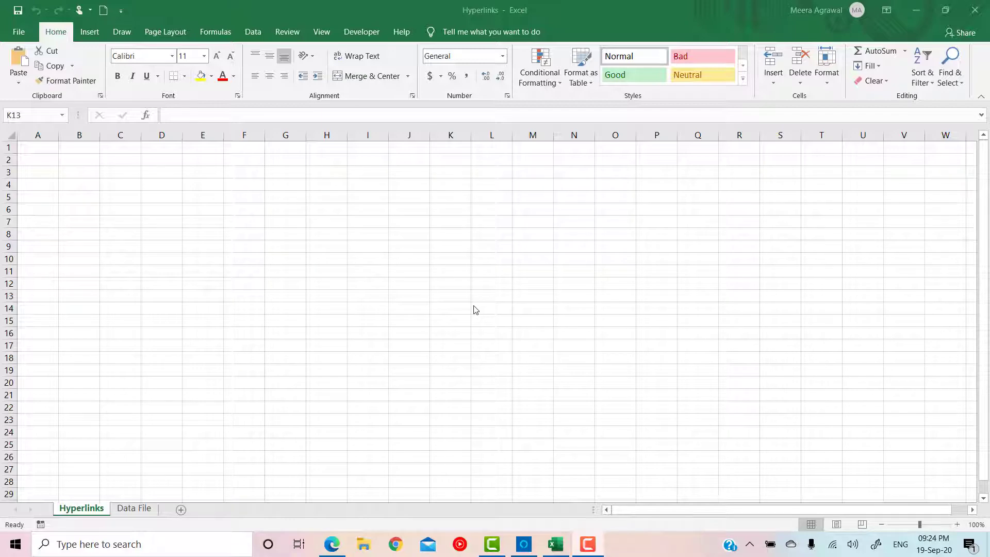
Step: Enter the text "Click here to go Data File" in cell I6 of the Hyperlinks sheet
{"action": "left_click", "coordinate": [363, 207]}
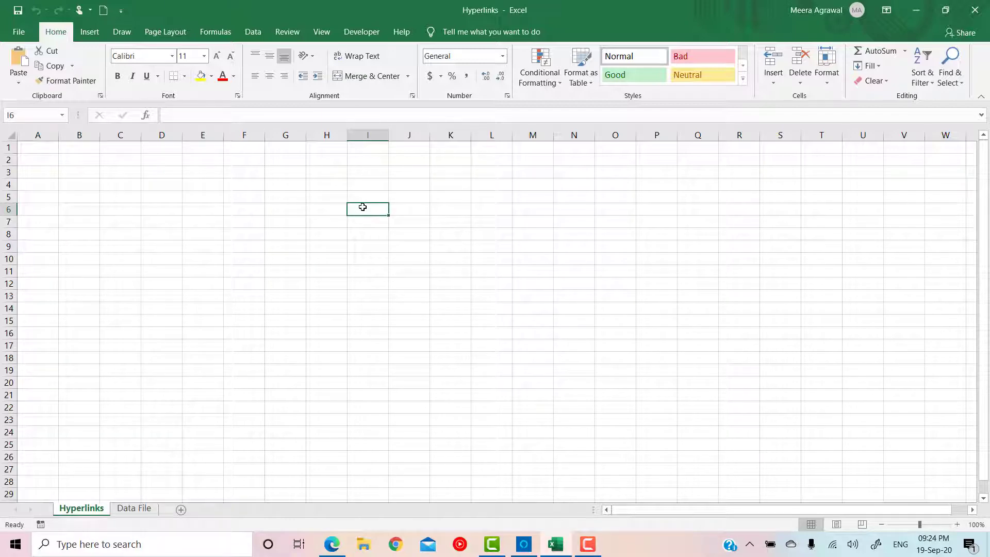
{"action": "type", "text": "Click"}
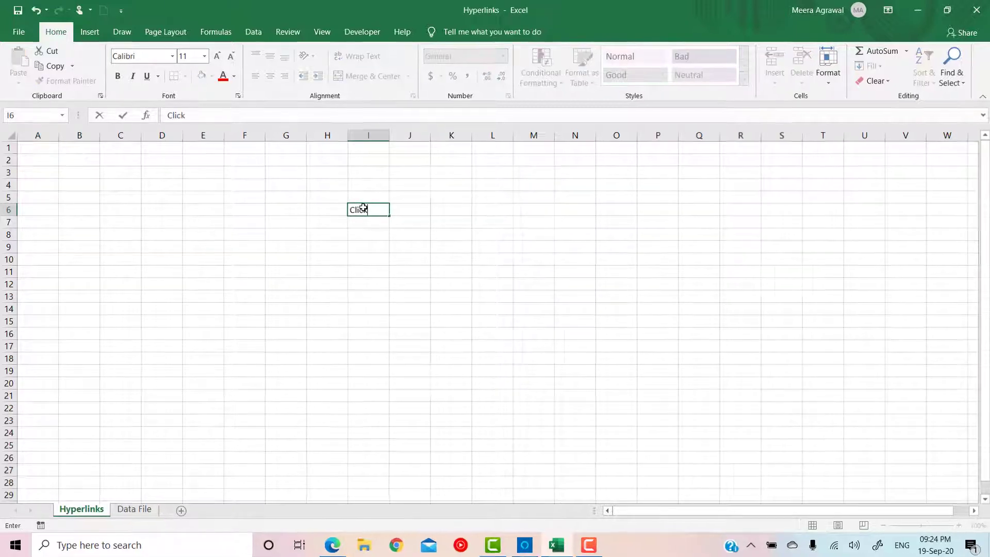
{"action": "type", "text": " here to"}
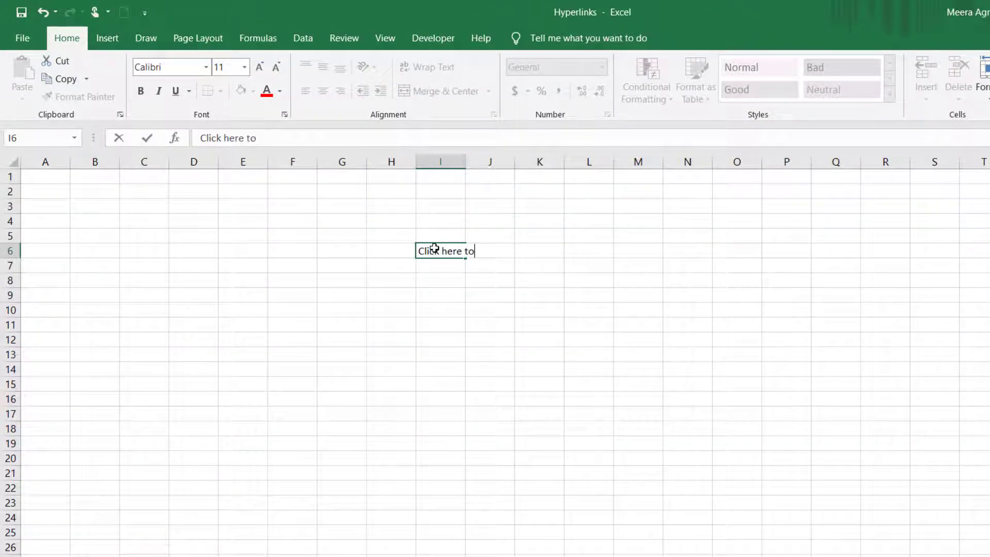
{"action": "type", "text": " go Data File"}
{"action": "key", "text": "Return"}
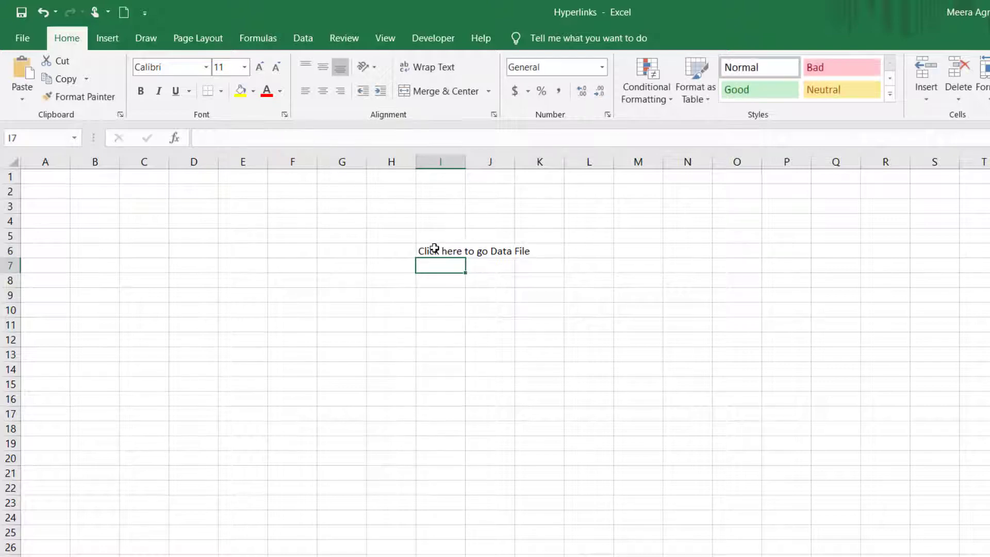
Step: AutoFit the width of column I to its text and select cell I6
{"action": "key", "text": "ctrl+space"}
{"action": "key", "text": "alt+o"}
{"action": "key", "text": "c"}
{"action": "key", "text": "a"}
{"action": "key", "text": "Right"}
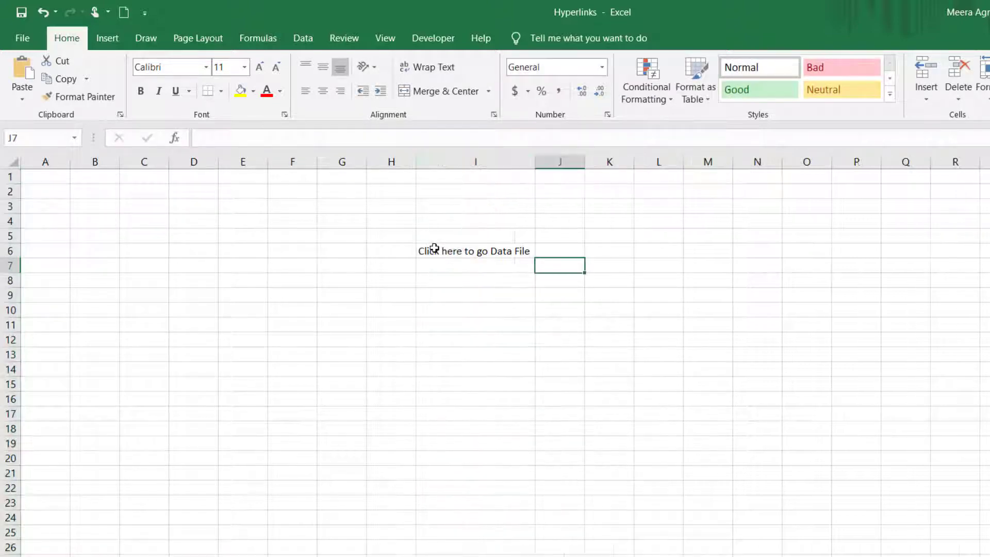
{"action": "left_click", "coordinate": [435, 248]}
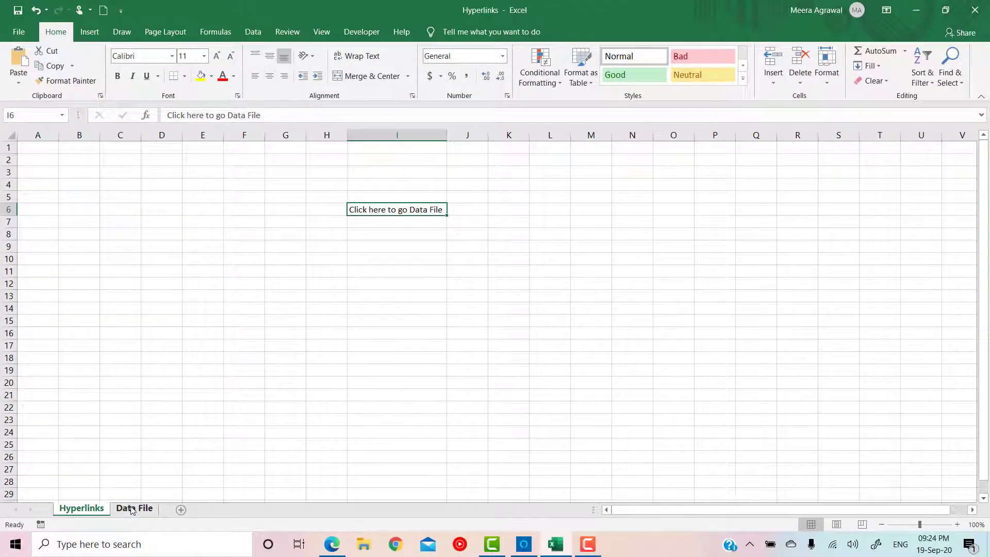
{"action": "right_click", "coordinate": [434, 211]}
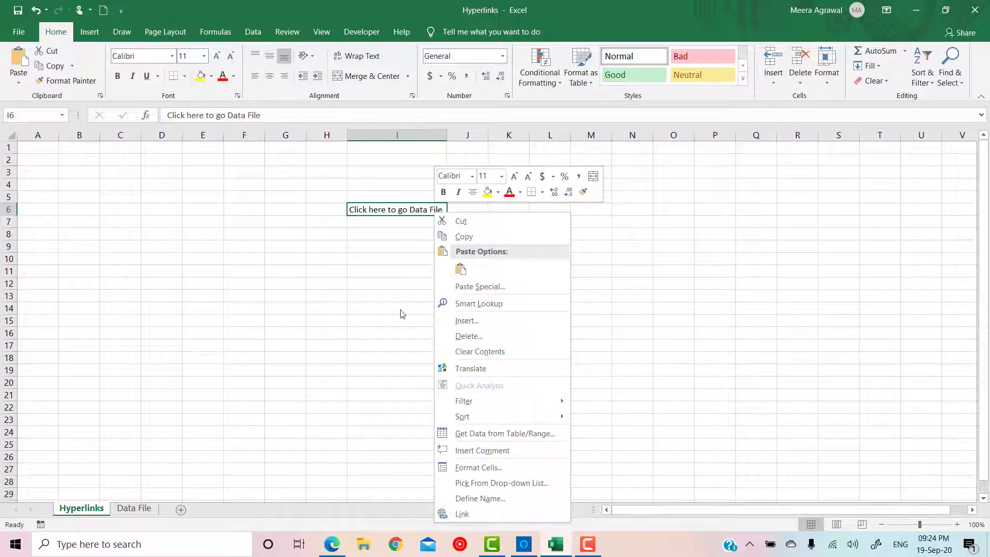
{"action": "left_click", "coordinate": [397, 211]}
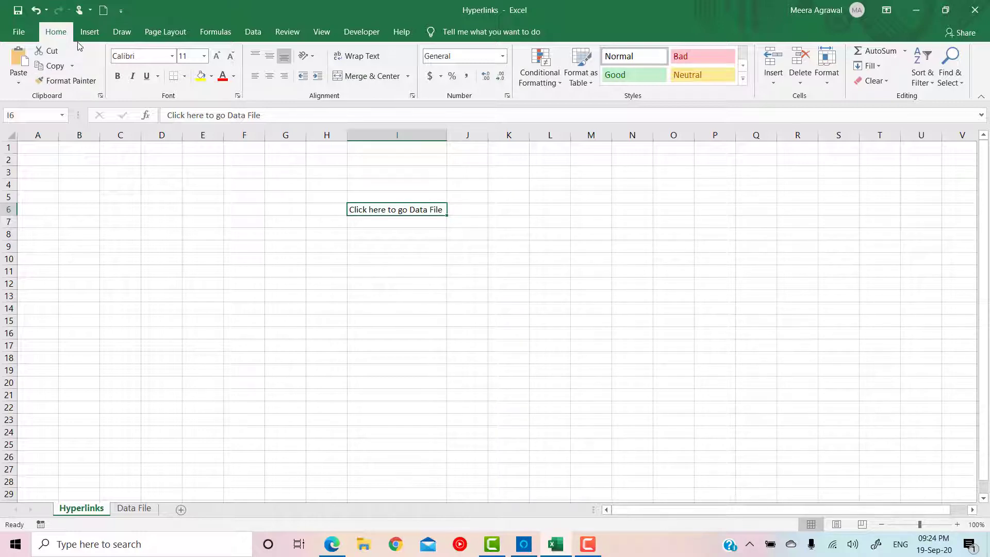
{"action": "left_click", "coordinate": [89, 32]}
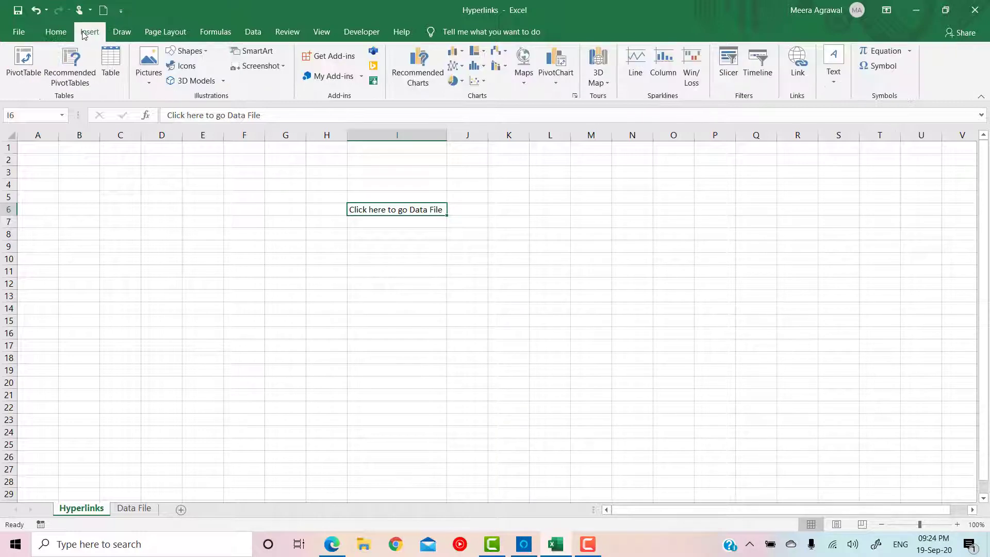
{"action": "left_click", "coordinate": [798, 60]}
{"action": "left_click_drag", "start_coordinate": [692, 164], "coordinate": [573, 170]}
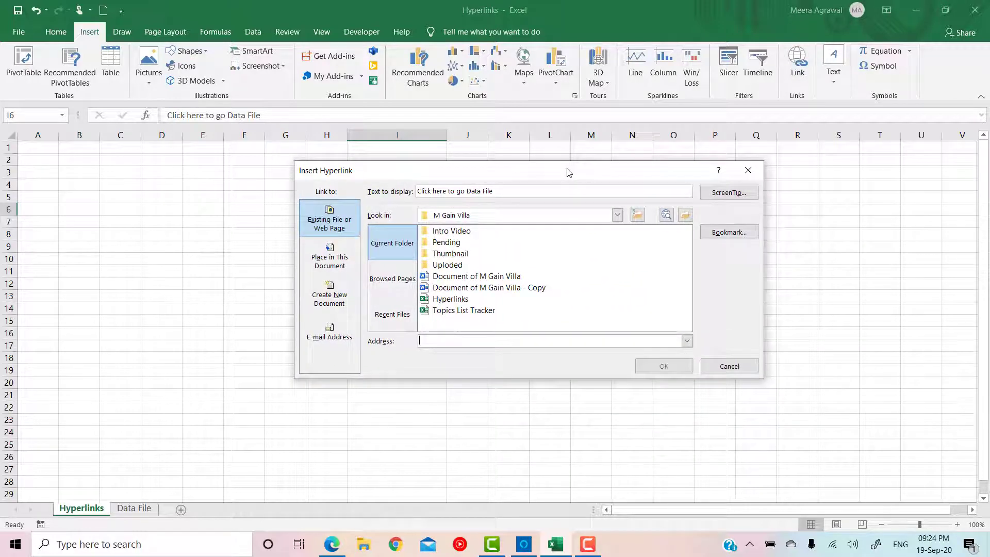
{"action": "left_click", "coordinate": [748, 170]}
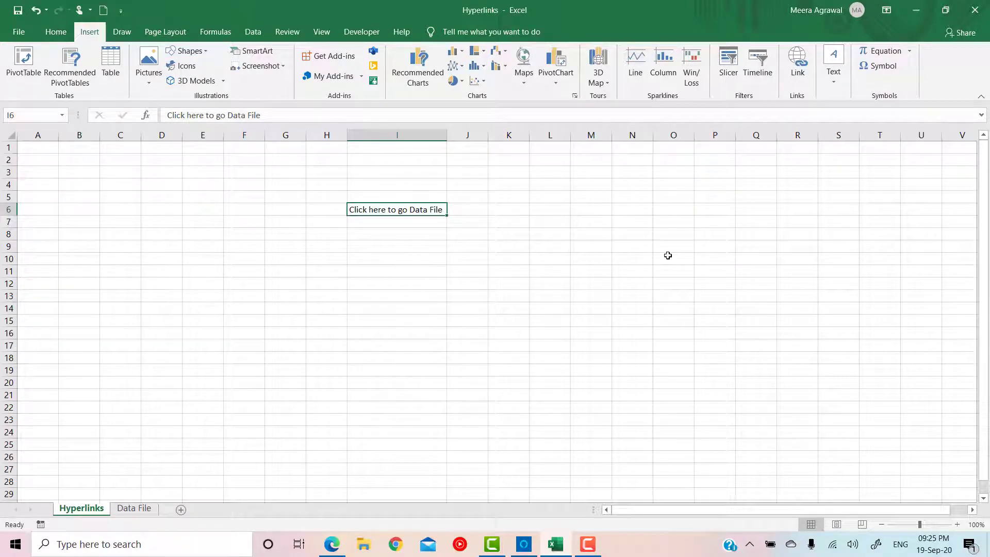
{"action": "key", "text": "ctrl+k"}
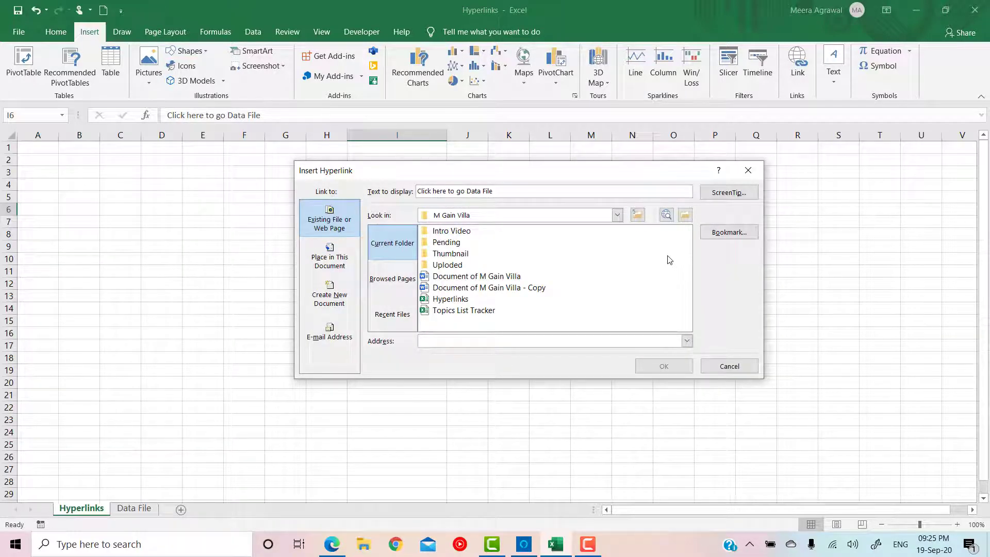
{"action": "left_click", "coordinate": [734, 366]}
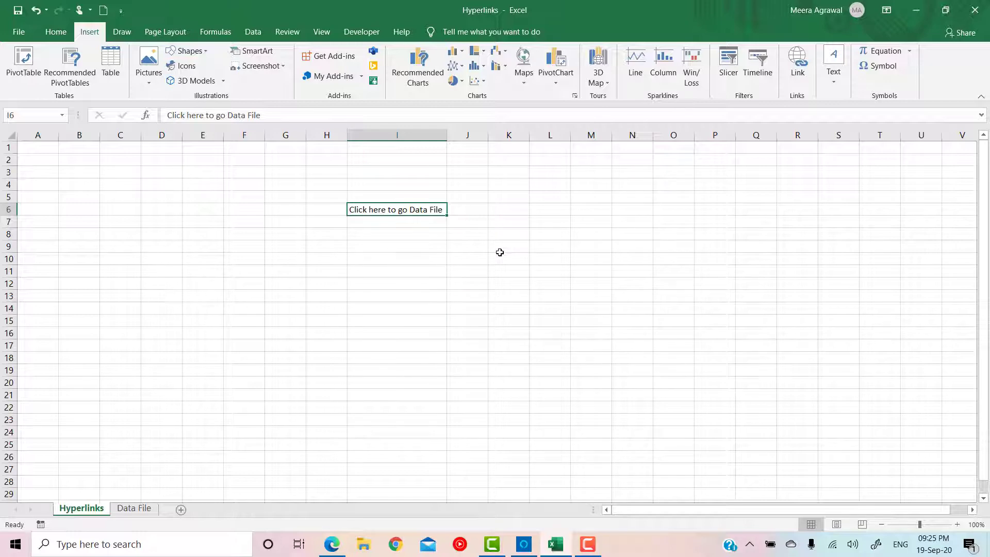
Step: Insert a hyperlink in cell I6 that points to cell A1 of the Data File sheet in this document
{"action": "key", "text": "ctrl+k"}
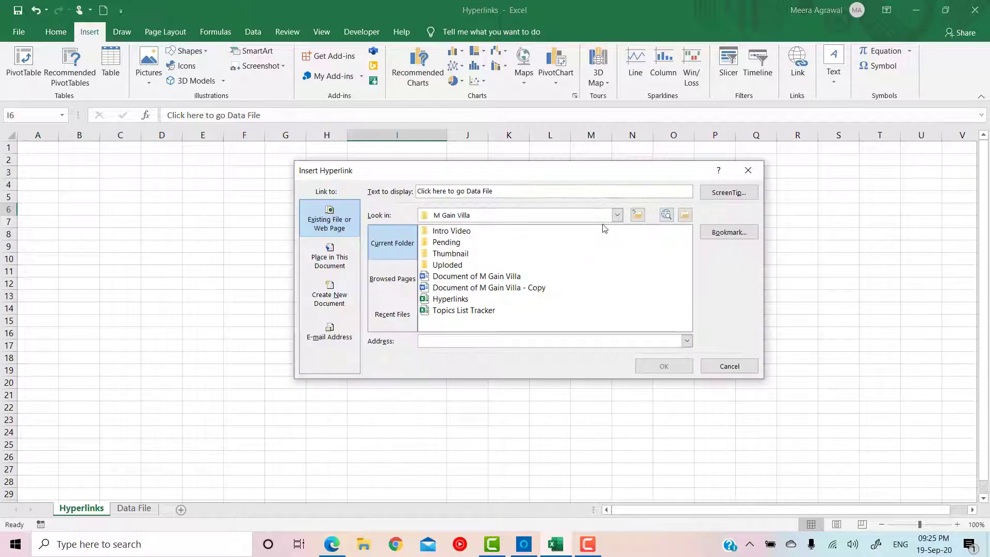
{"action": "left_click_drag", "start_coordinate": [597, 175], "coordinate": [533, 161]}
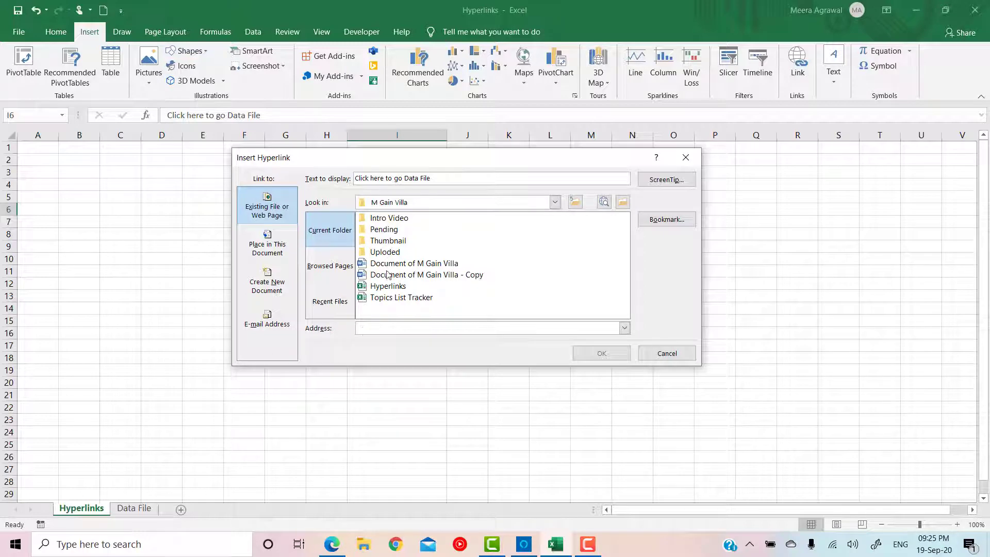
{"action": "left_click", "coordinate": [267, 250]}
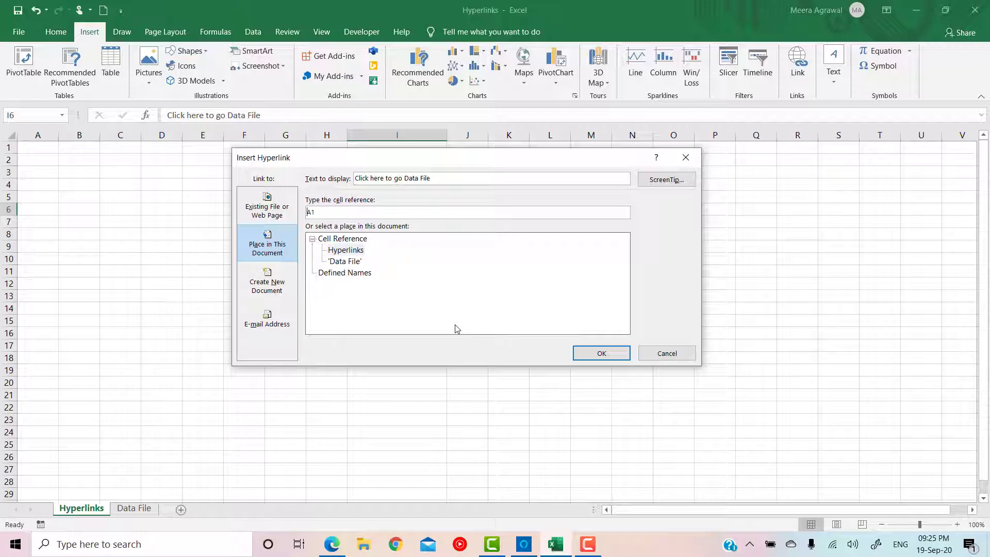
{"action": "left_click", "coordinate": [345, 262]}
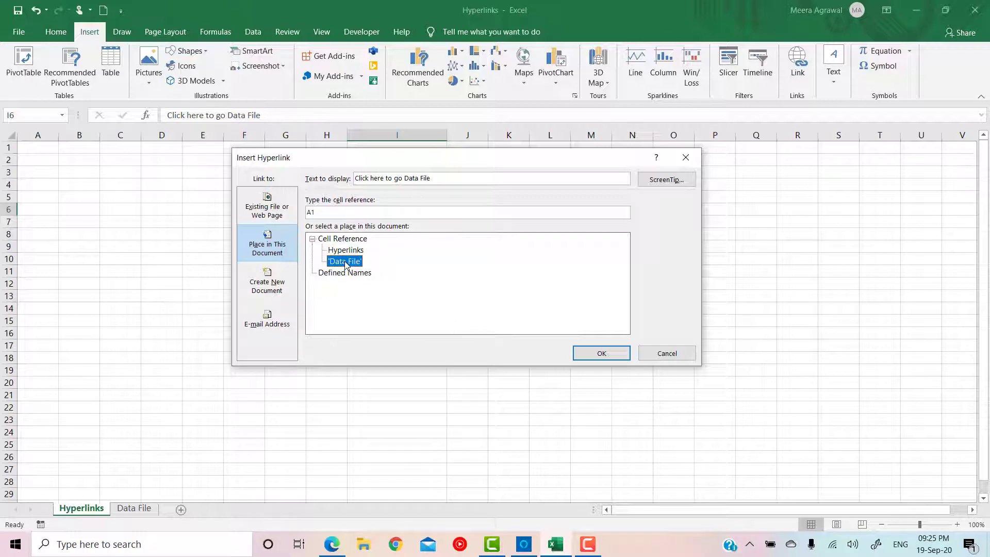
{"action": "left_click", "coordinate": [597, 354]}
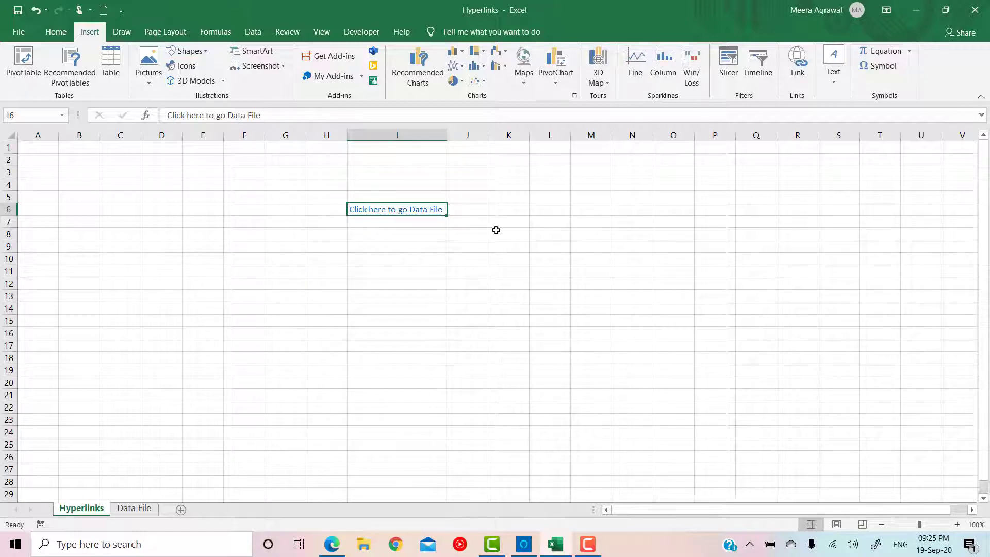
Step: Test the link in I6 twice, examine where it lands on the Data File sheet, and return to the Hyperlinks sheet
{"action": "left_click", "coordinate": [515, 209]}
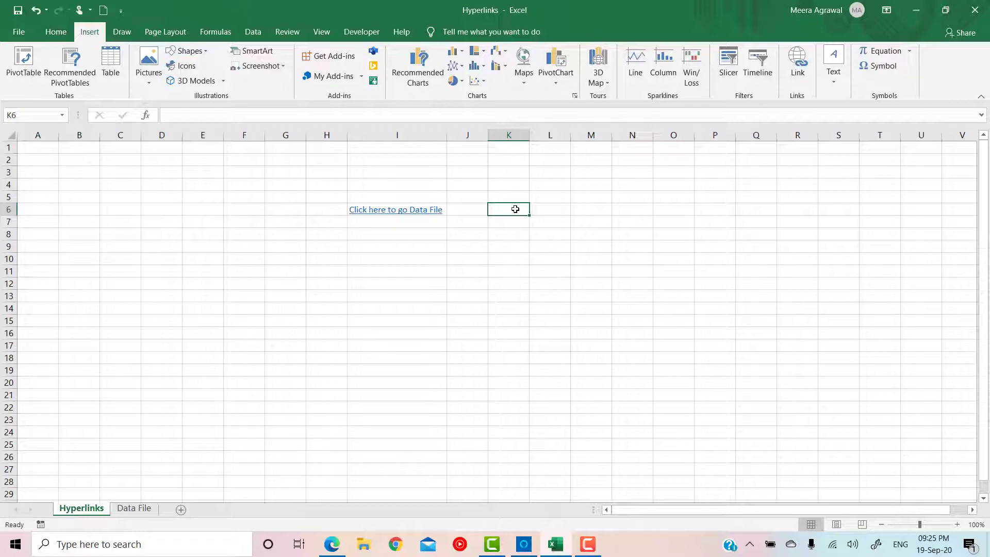
{"action": "left_click", "coordinate": [387, 212]}
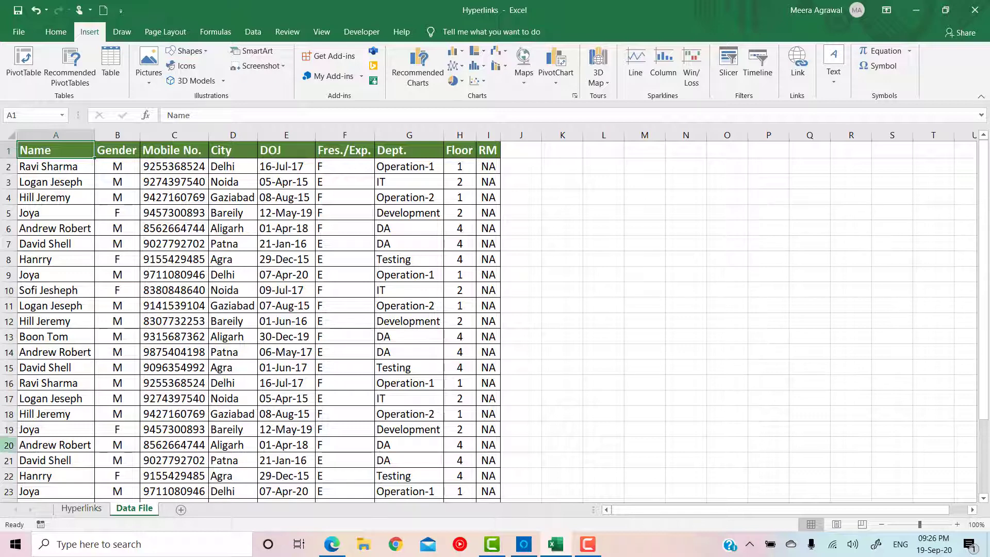
{"action": "left_click", "coordinate": [69, 510]}
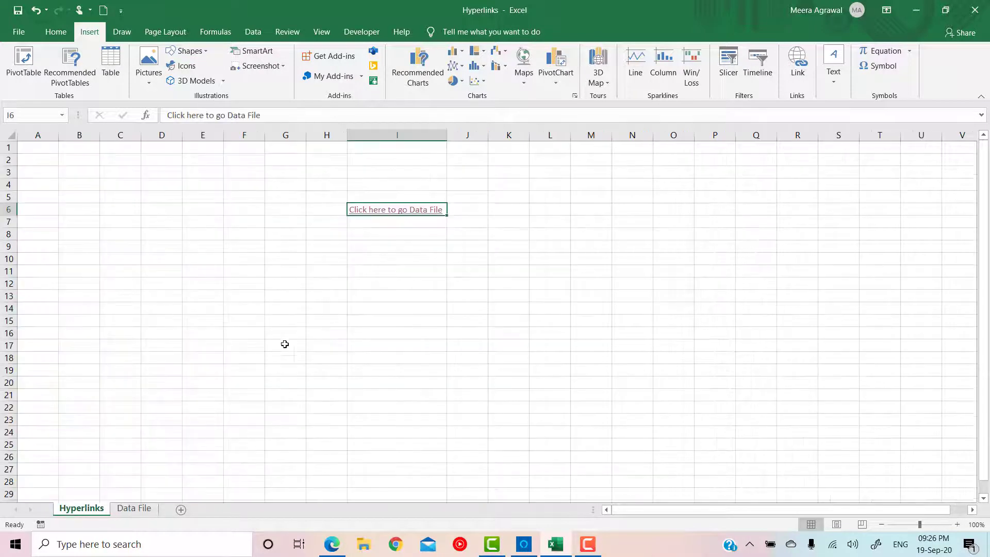
{"action": "left_click", "coordinate": [376, 212]}
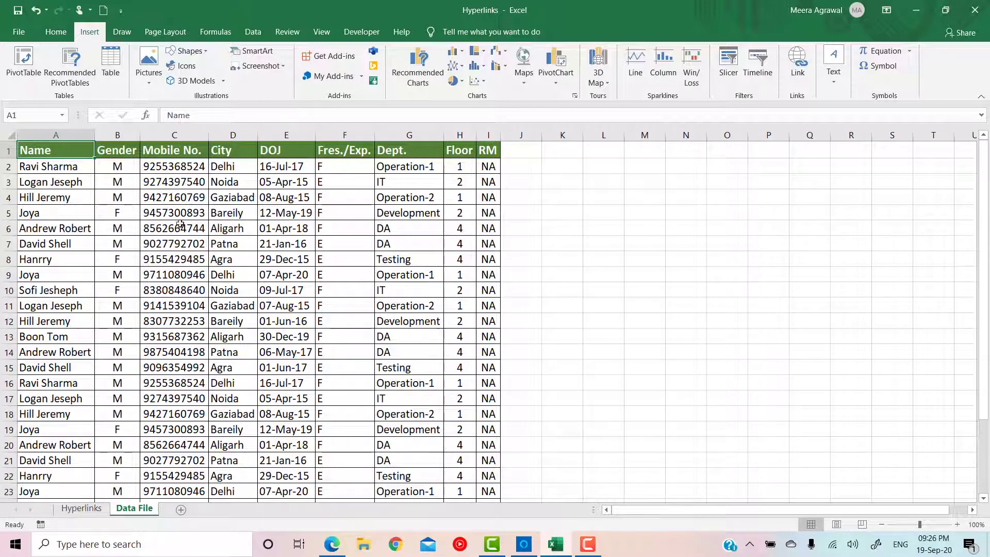
{"action": "left_click", "coordinate": [647, 272]}
{"action": "left_click", "coordinate": [73, 150]}
{"action": "left_click", "coordinate": [635, 210]}
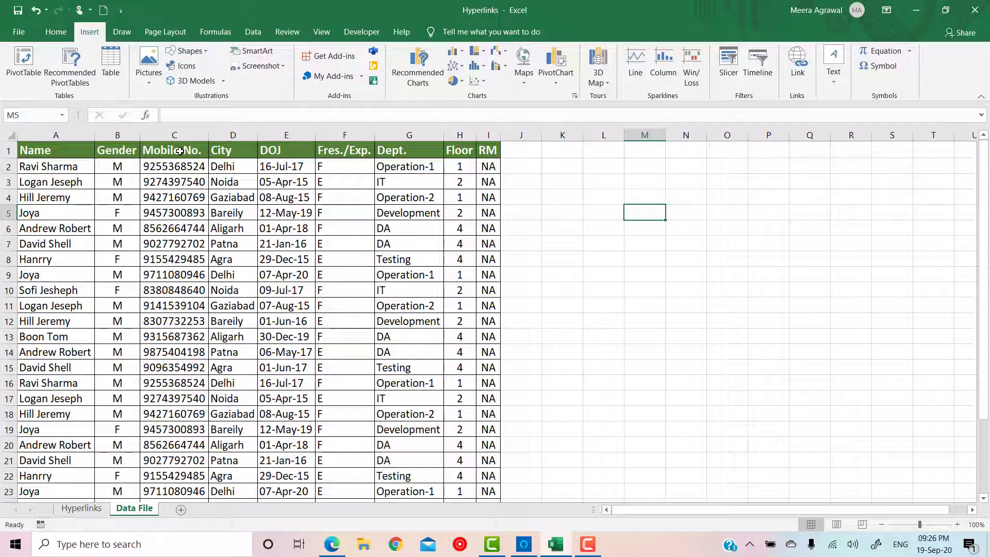
{"action": "left_click", "coordinate": [87, 510]}
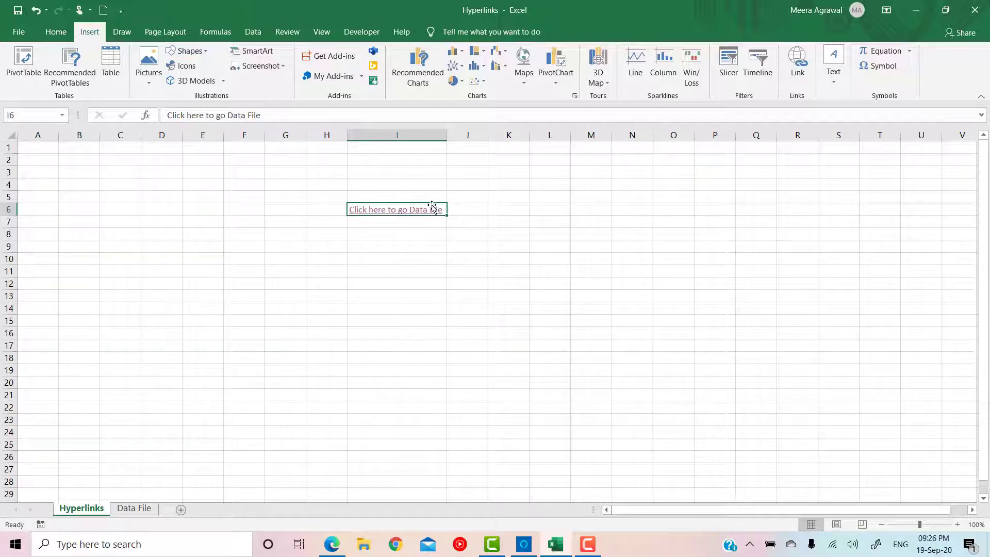
Step: Edit the hyperlink in I6 to point to cell C1 of the Data File sheet
{"action": "key", "text": "ctrl+k"}
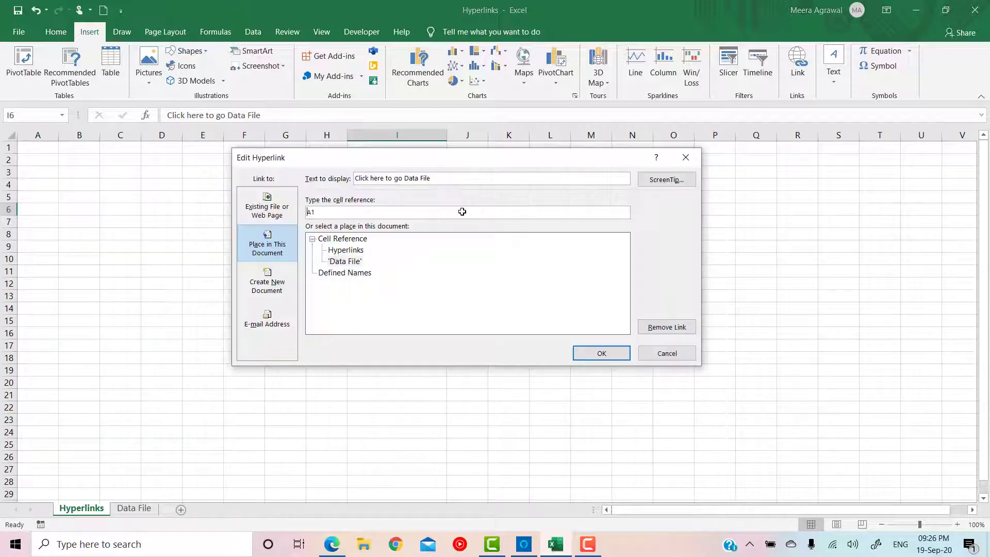
{"action": "left_click", "coordinate": [338, 261]}
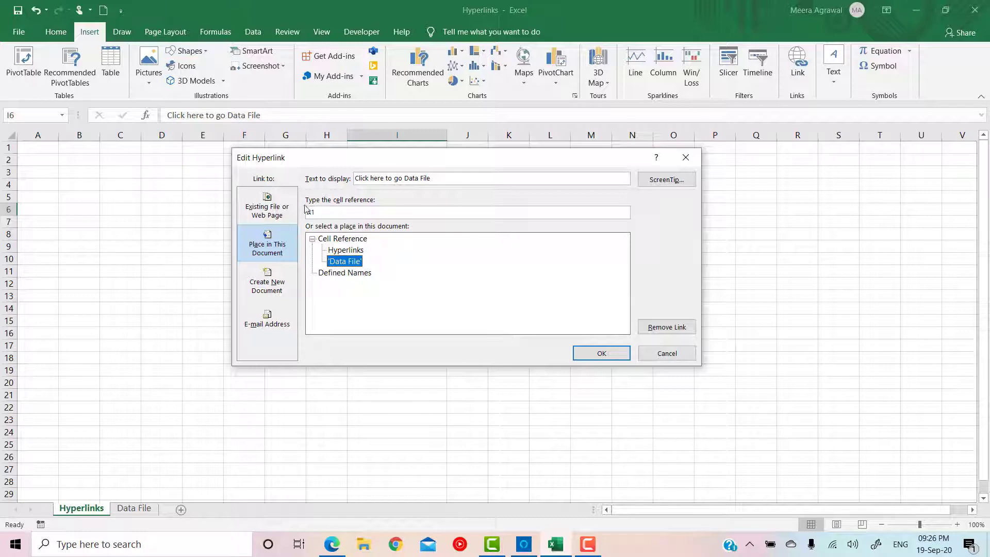
{"action": "left_click_drag", "start_coordinate": [361, 166], "coordinate": [592, 146]}
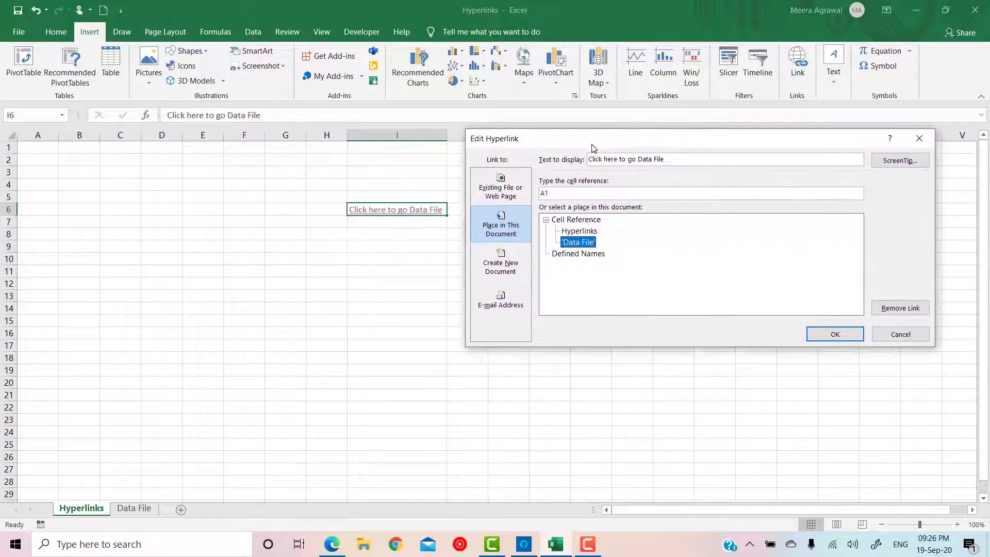
{"action": "left_click_drag", "start_coordinate": [568, 194], "coordinate": [516, 196]}
{"action": "type", "text": "C1"}
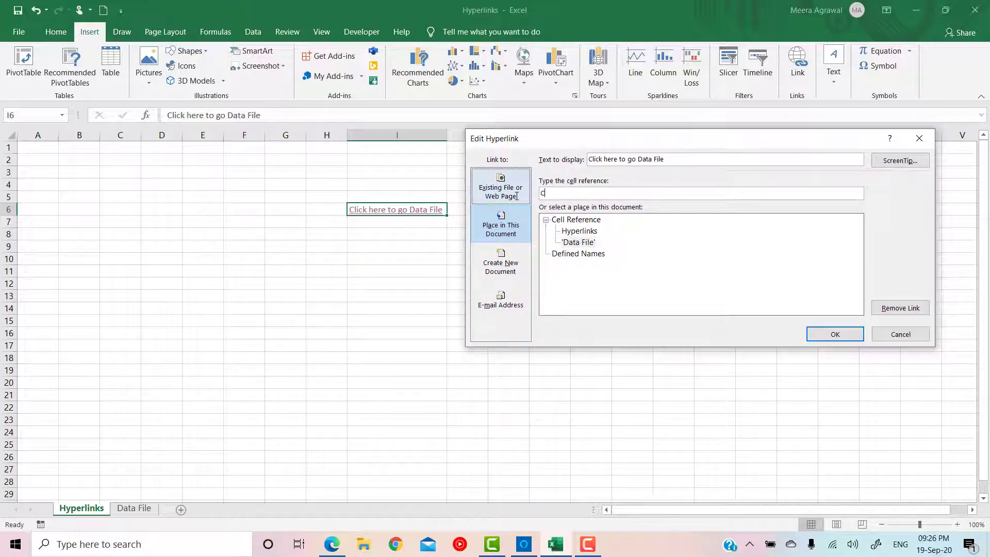
{"action": "left_click", "coordinate": [588, 242]}
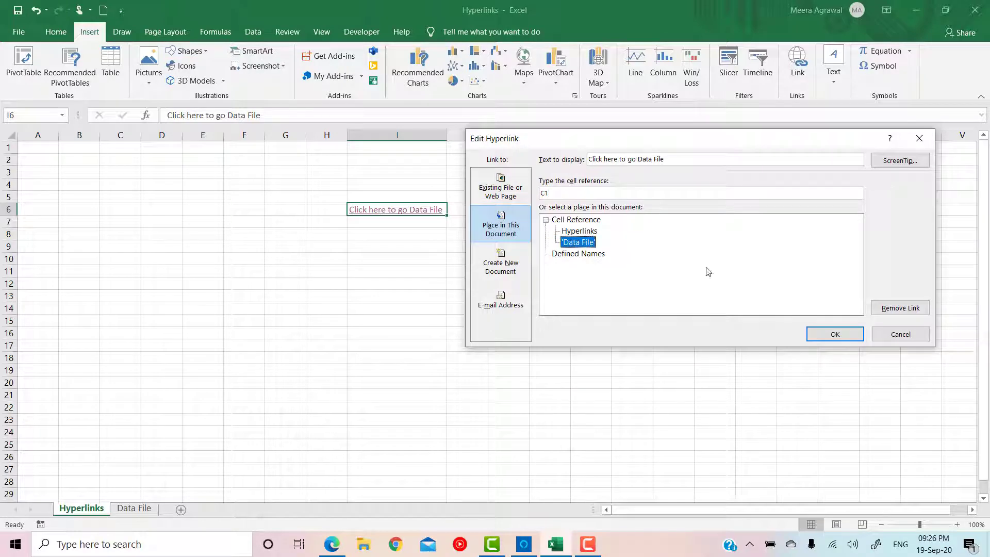
{"action": "left_click", "coordinate": [836, 336]}
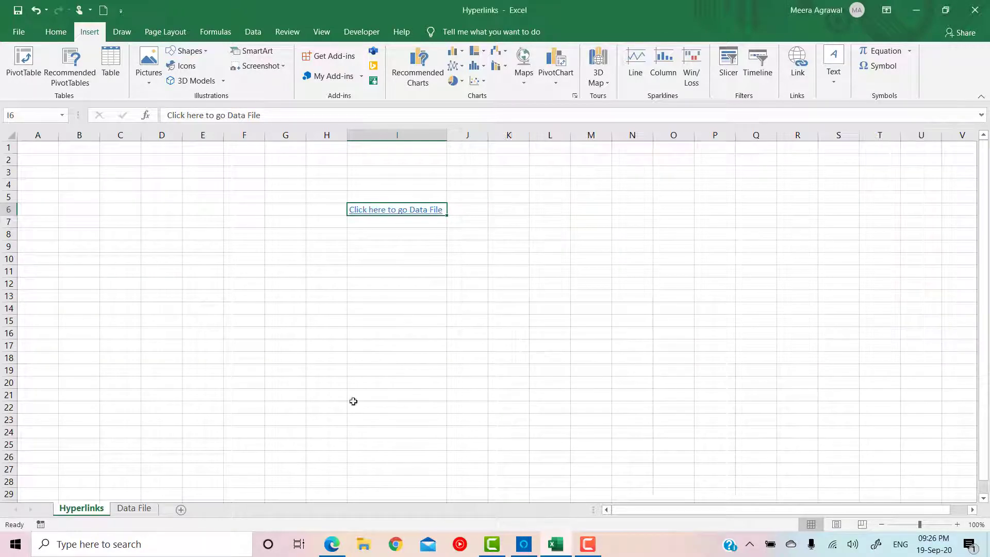
Step: Follow the edited link in I6 twice to check its target cell, returning to the Hyperlinks sheet each time
{"action": "left_click", "coordinate": [371, 212]}
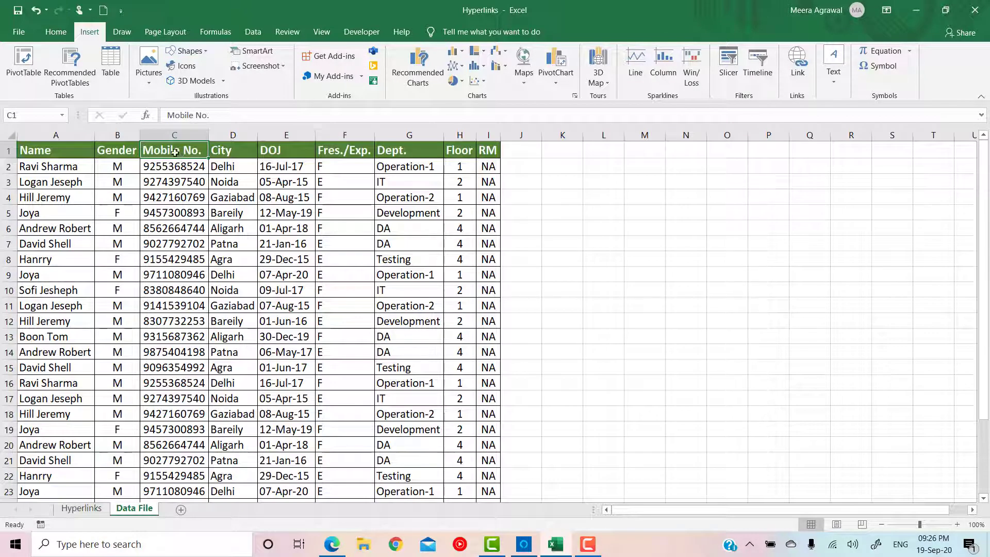
{"action": "left_click", "coordinate": [669, 304]}
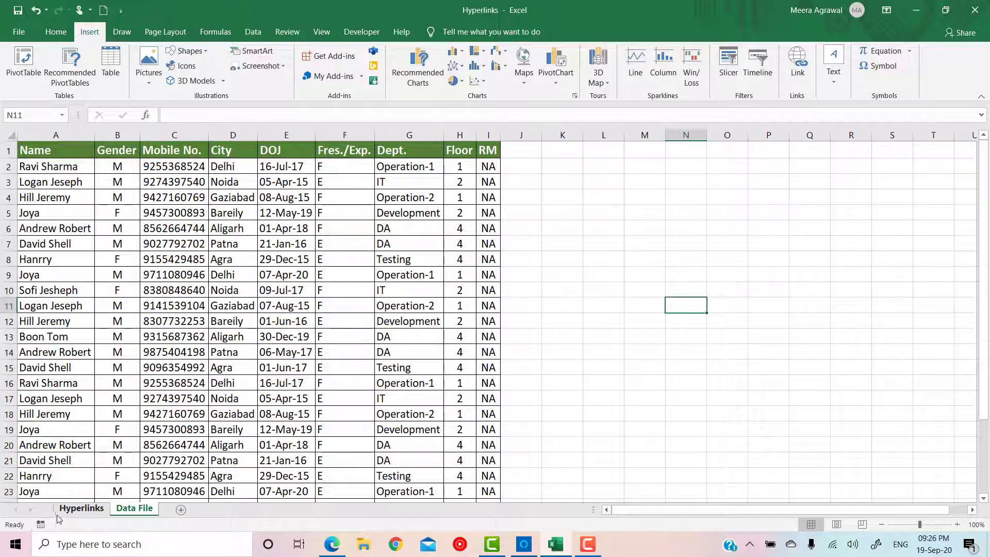
{"action": "left_click", "coordinate": [78, 509]}
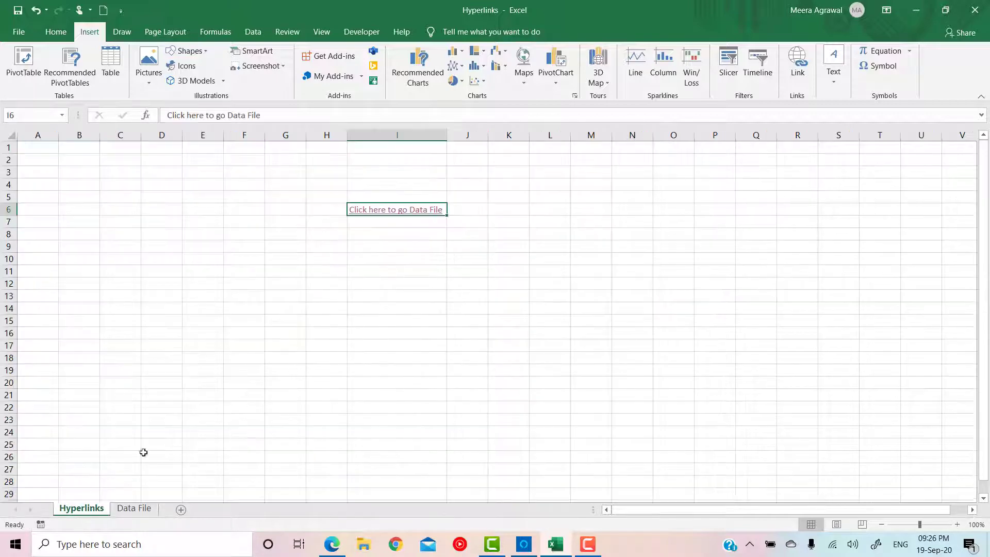
{"action": "left_click", "coordinate": [375, 213]}
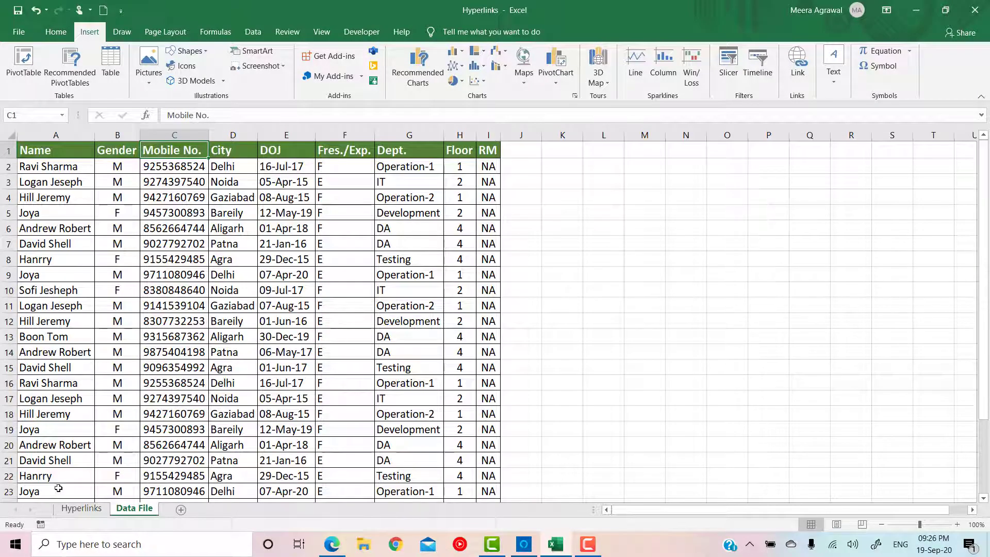
{"action": "left_click", "coordinate": [78, 508]}
{"action": "left_click", "coordinate": [322, 204]}
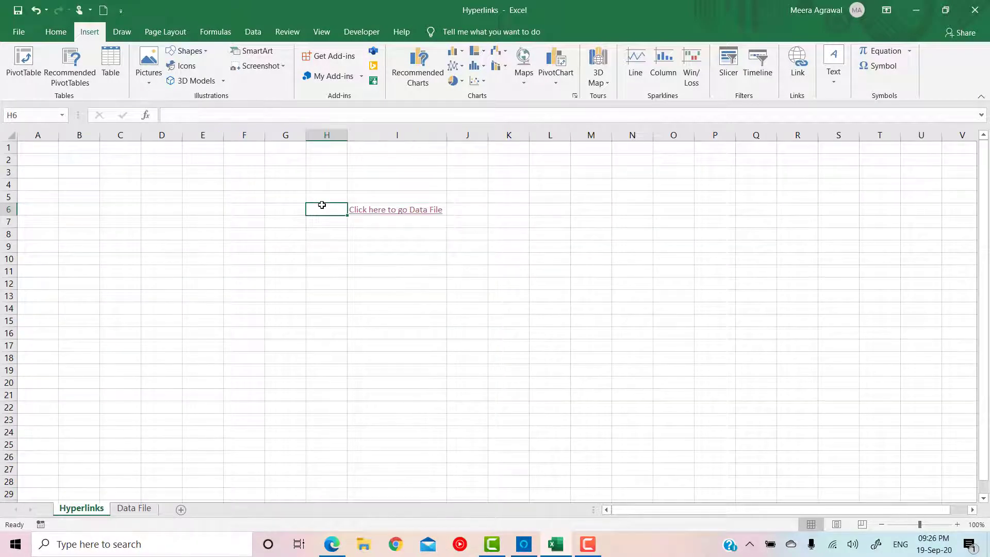
Step: Enter the labels "Type 1." in cell H6 and "Type 2." in cell H8
{"action": "type", "text": "Type 1"}
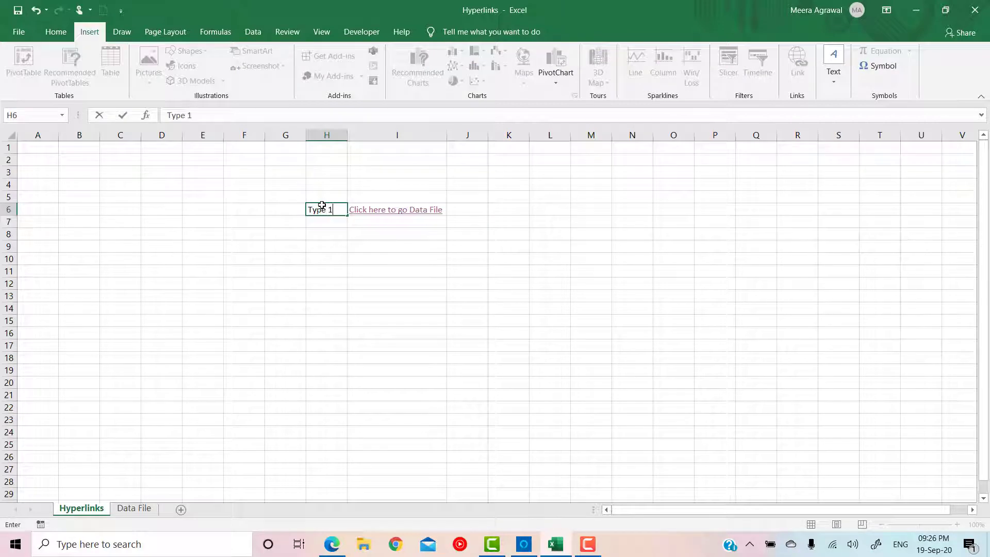
{"action": "type", "text": "."}
{"action": "key", "text": "Return"}
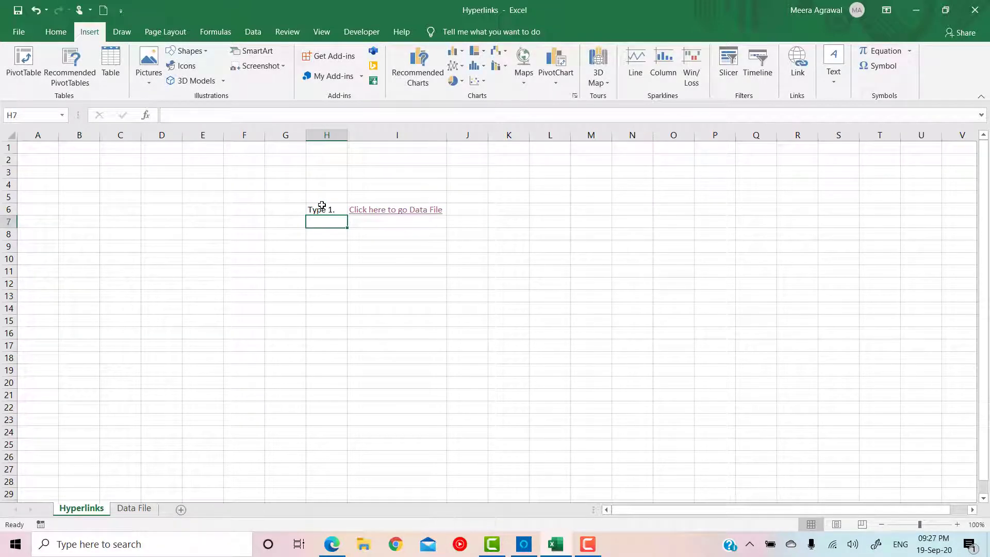
{"action": "key", "text": "Return"}
{"action": "type", "text": "Type"}
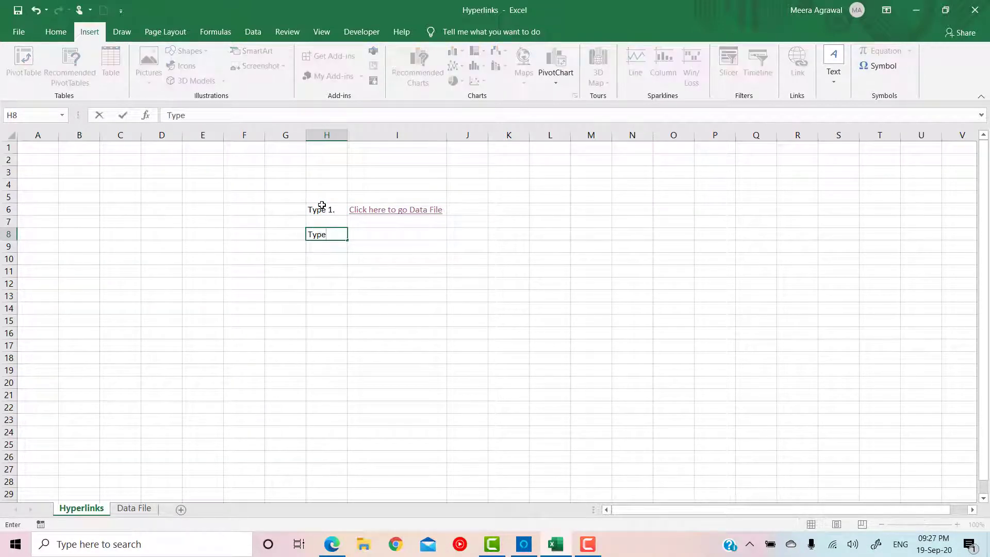
{"action": "type", "text": " 2."}
{"action": "key", "text": "Return"}
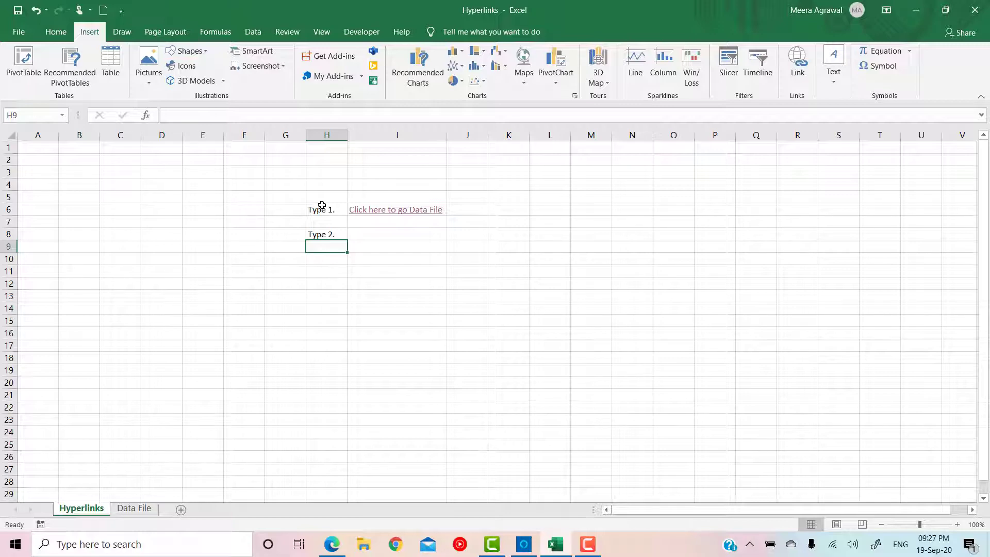
Step: Enter the text "Click here to open File" in cell I8
{"action": "left_click", "coordinate": [361, 235]}
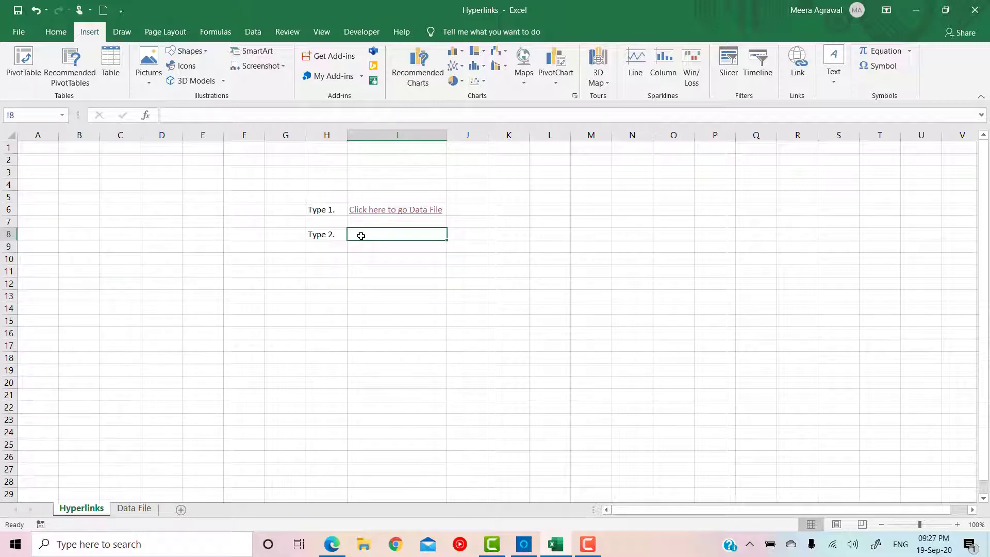
{"action": "type", "text": "Click her"}
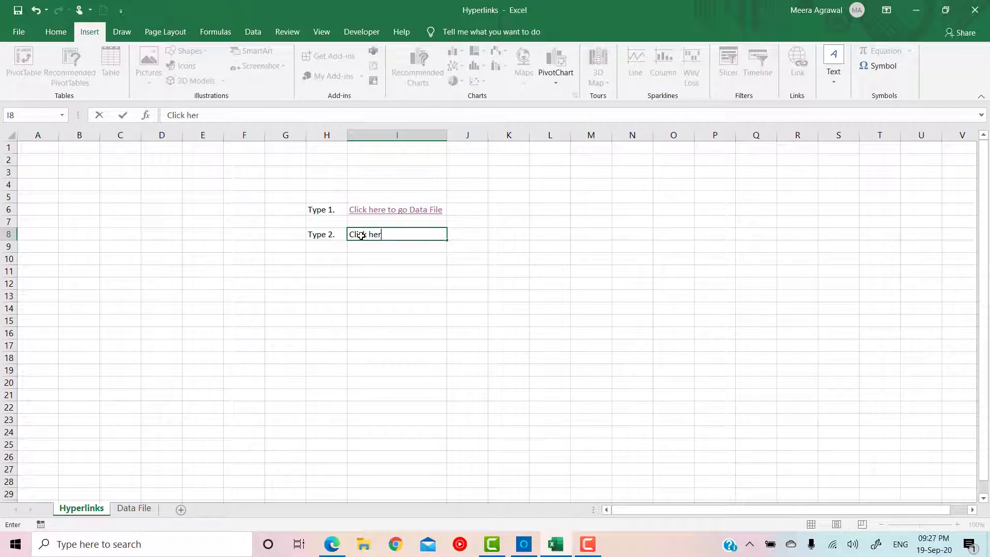
{"action": "type", "text": "e to go"}
{"action": "key", "text": "BackSpace"}
{"action": "key", "text": "BackSpace"}
{"action": "key", "text": "BackSpace"}
{"action": "type", "text": "open File"}
{"action": "key", "text": "Return"}
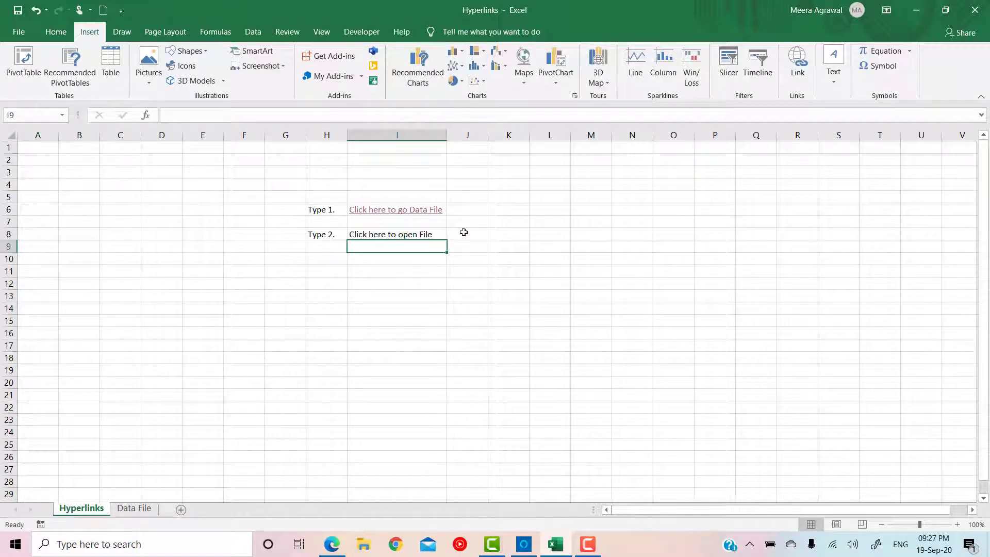
Step: Insert a hyperlink in cell I8 that opens the existing Word file M Gain Villa from the Desktop folder
{"action": "left_click", "coordinate": [419, 233]}
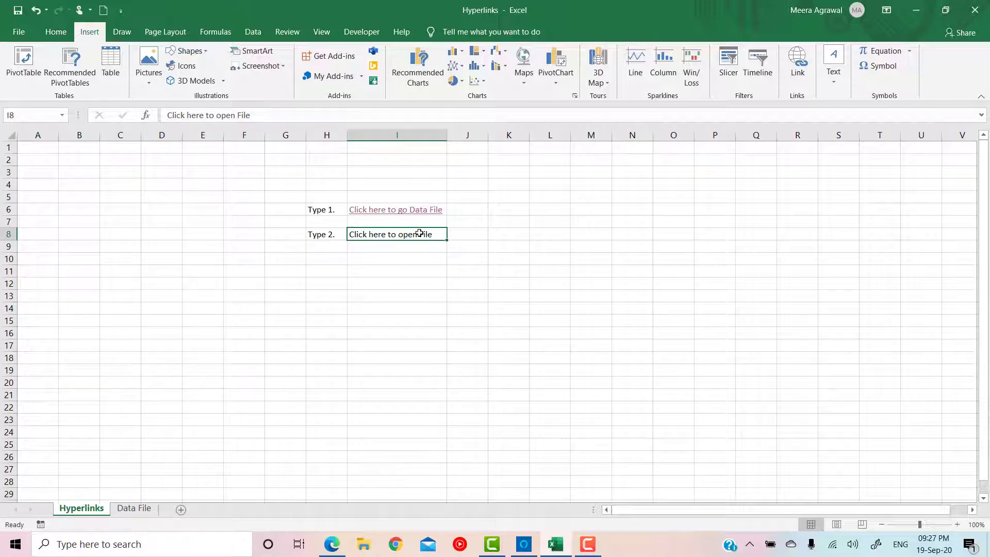
{"action": "key", "text": "ctrl+k"}
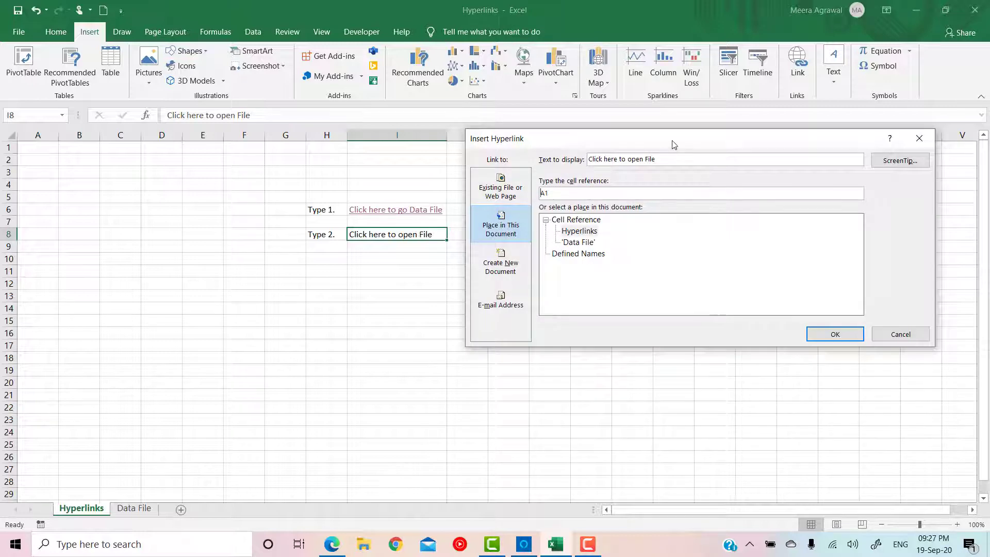
{"action": "left_click_drag", "start_coordinate": [672, 144], "coordinate": [656, 172]}
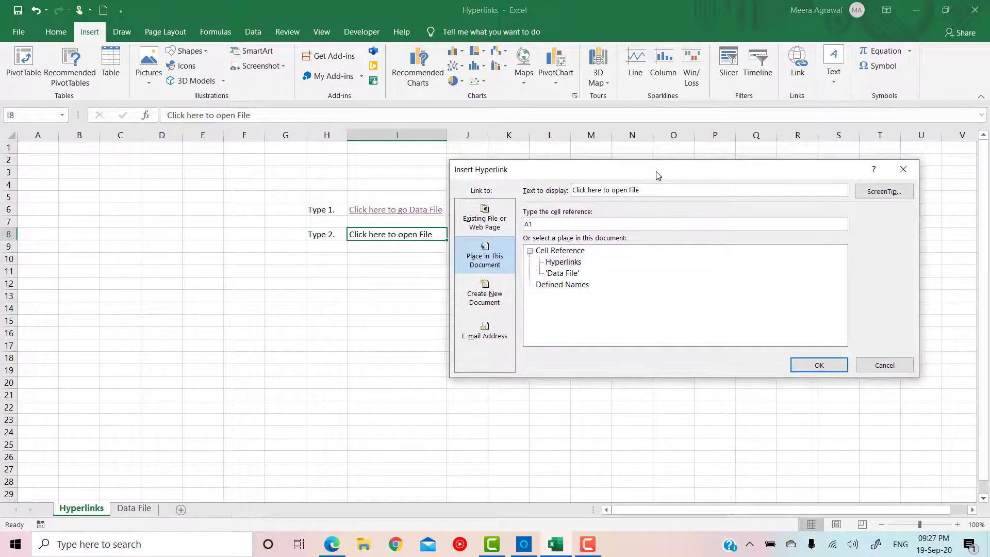
{"action": "left_click", "coordinate": [489, 226]}
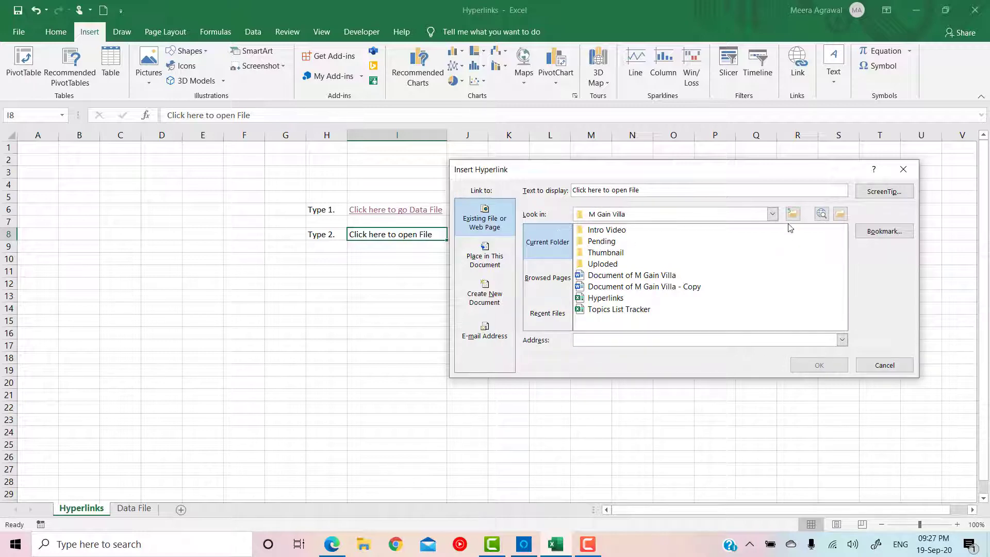
{"action": "left_click", "coordinate": [772, 214]}
{"action": "left_click", "coordinate": [615, 256]}
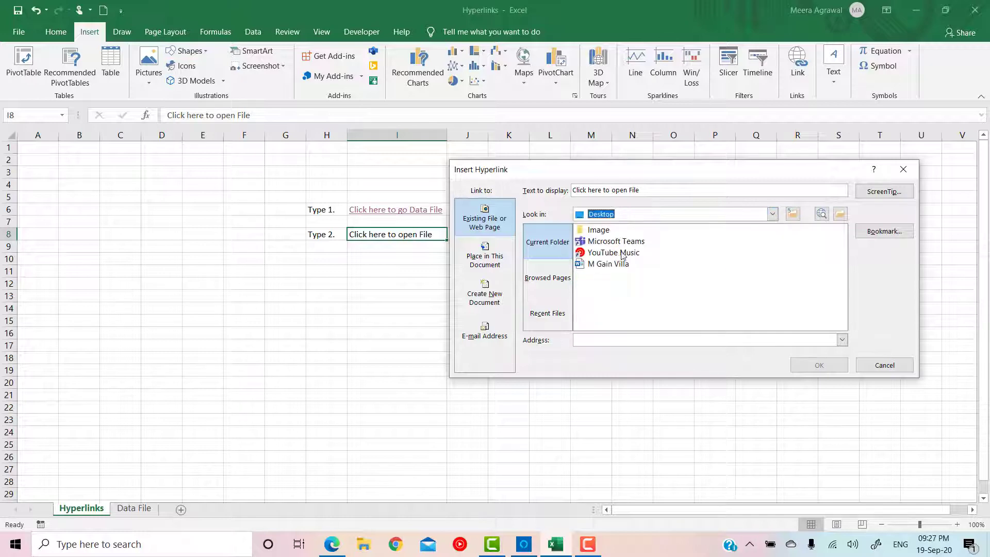
{"action": "left_click", "coordinate": [609, 265]}
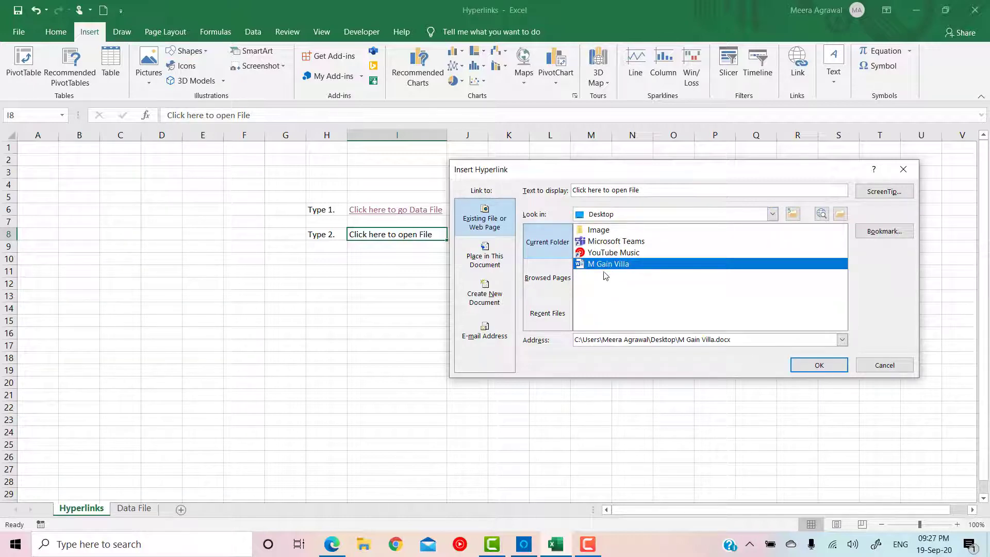
{"action": "left_click", "coordinate": [806, 367]}
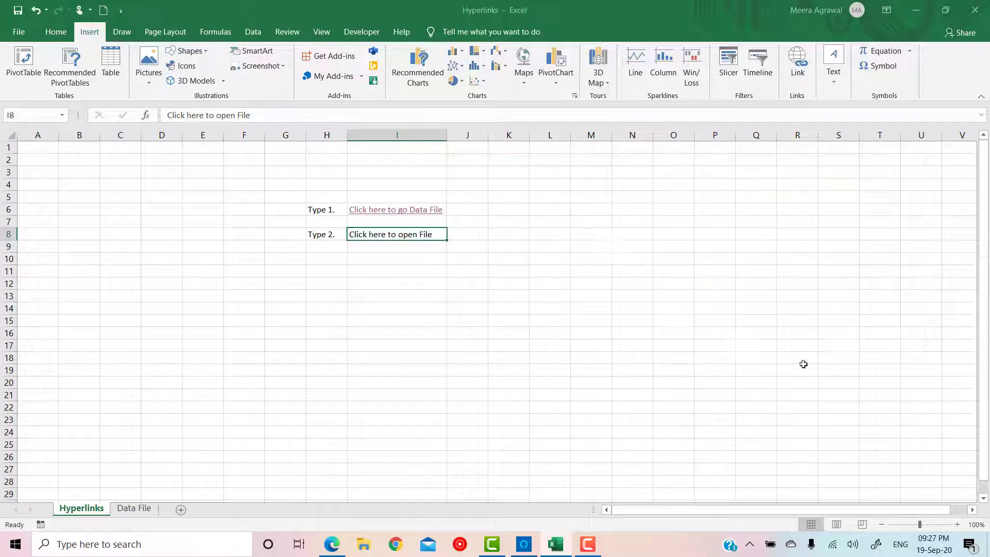
{"action": "left_click", "coordinate": [478, 234]}
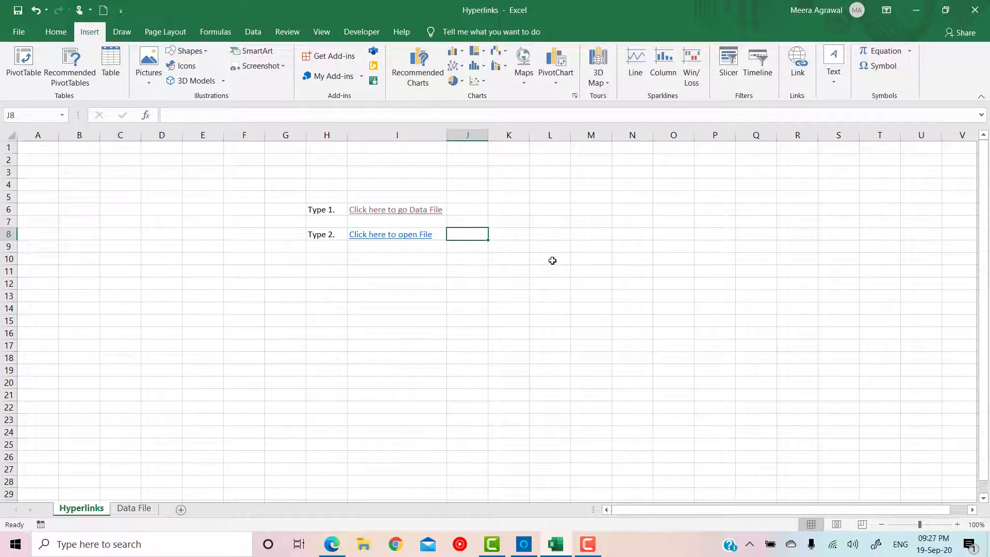
Step: Test the link in I8, look through the Word document it opens, and close the document to return to the workbook
{"action": "left_click", "coordinate": [390, 240]}
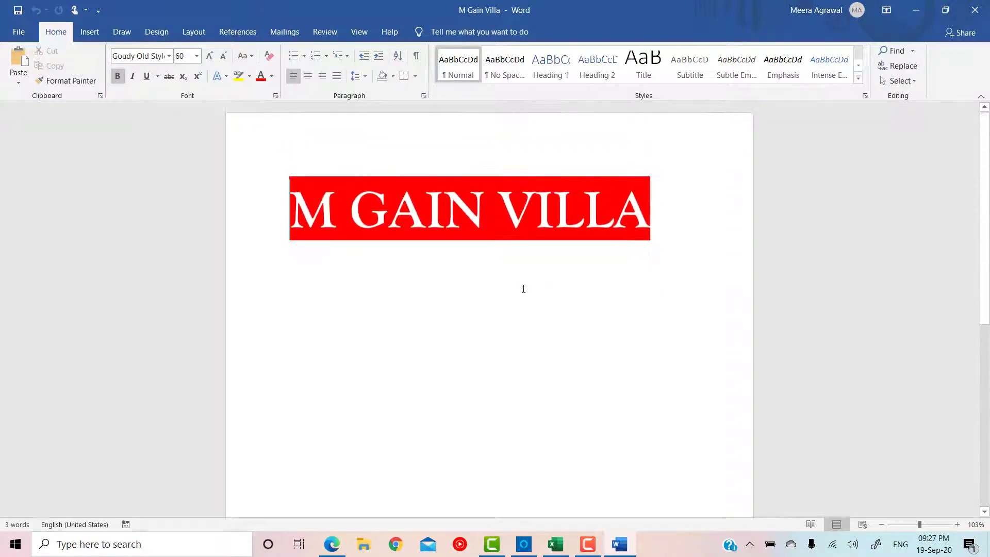
{"action": "scroll", "coordinate": [524, 289], "scroll_direction": "down", "scroll_amount": 5}
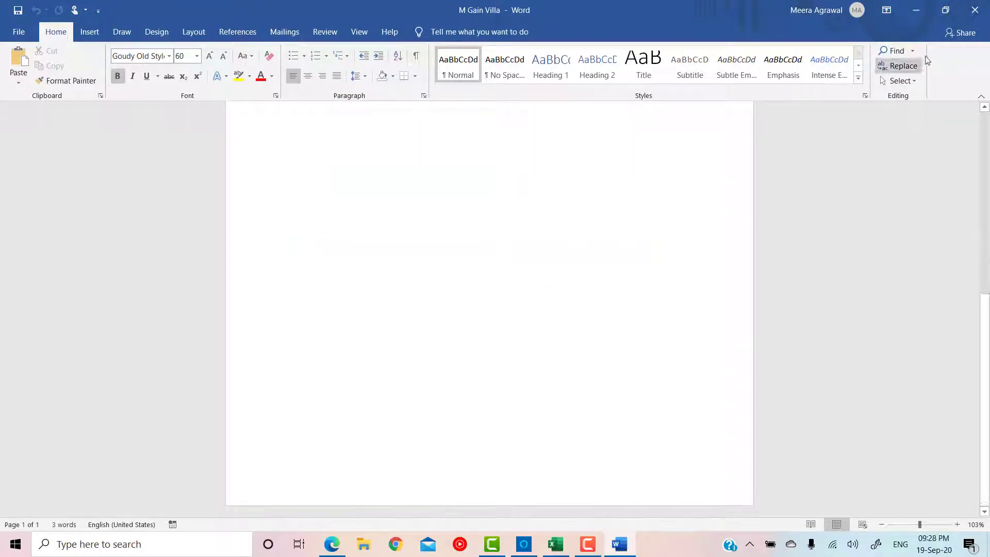
{"action": "left_click", "coordinate": [974, 10]}
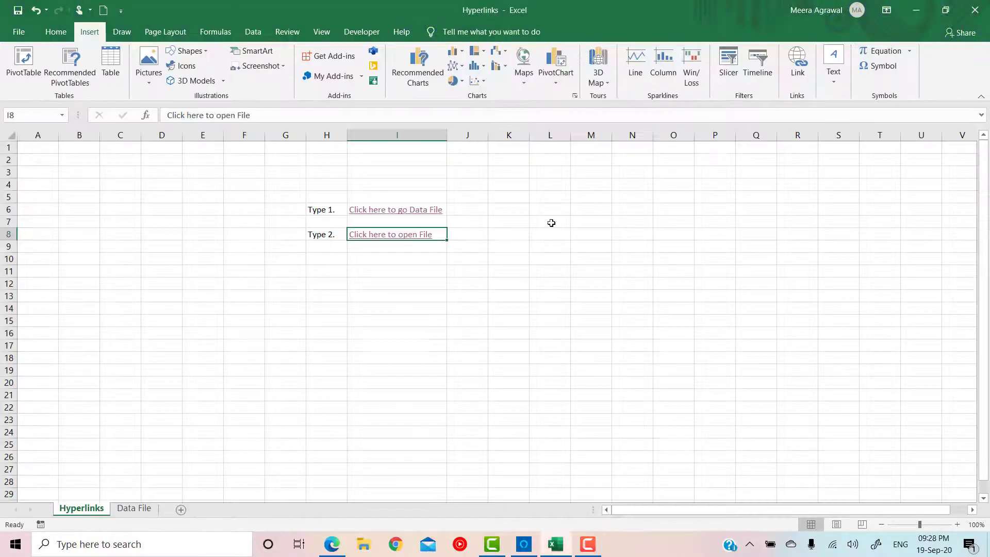
{"action": "left_click", "coordinate": [475, 234]}
Step: Enter the label "Type 3." in cell H10 and the text "Go to Youtube" in cell I10
{"action": "left_click", "coordinate": [321, 257]}
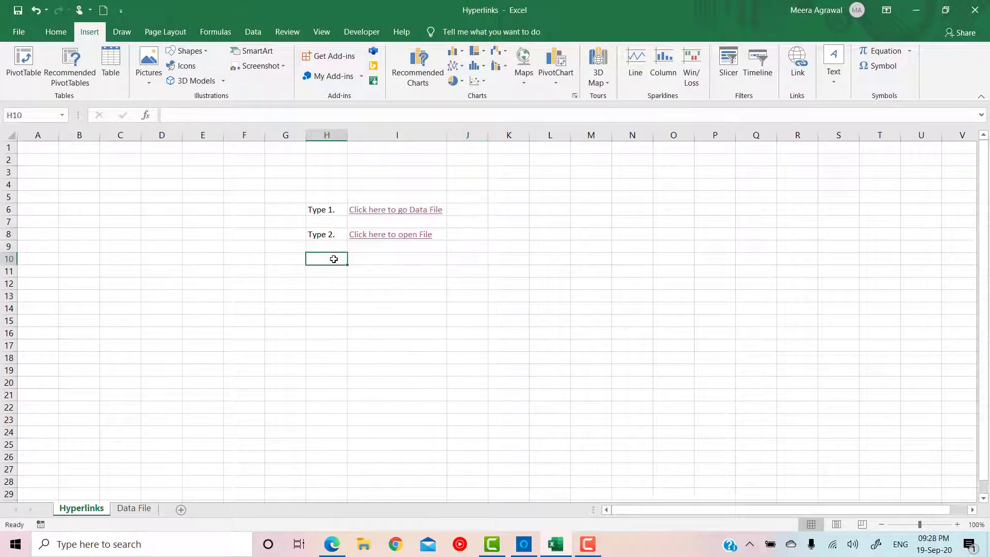
{"action": "type", "text": "Type"}
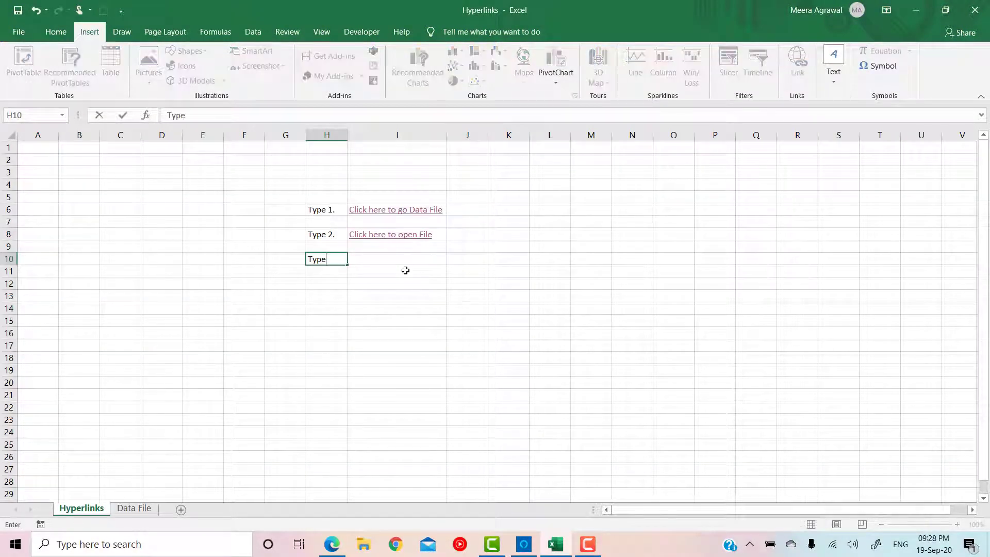
{"action": "type", "text": " 3."}
{"action": "key", "text": "Return"}
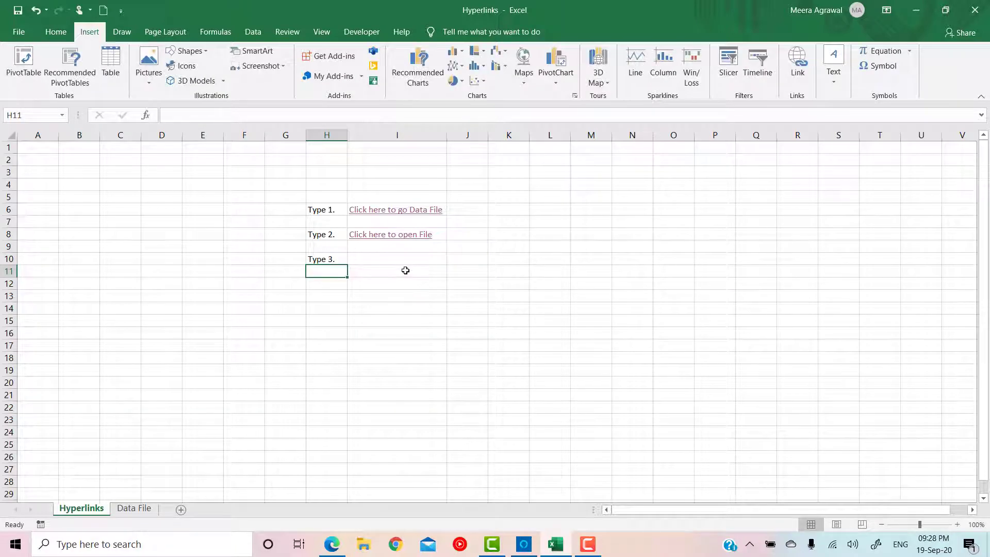
{"action": "left_click", "coordinate": [381, 258]}
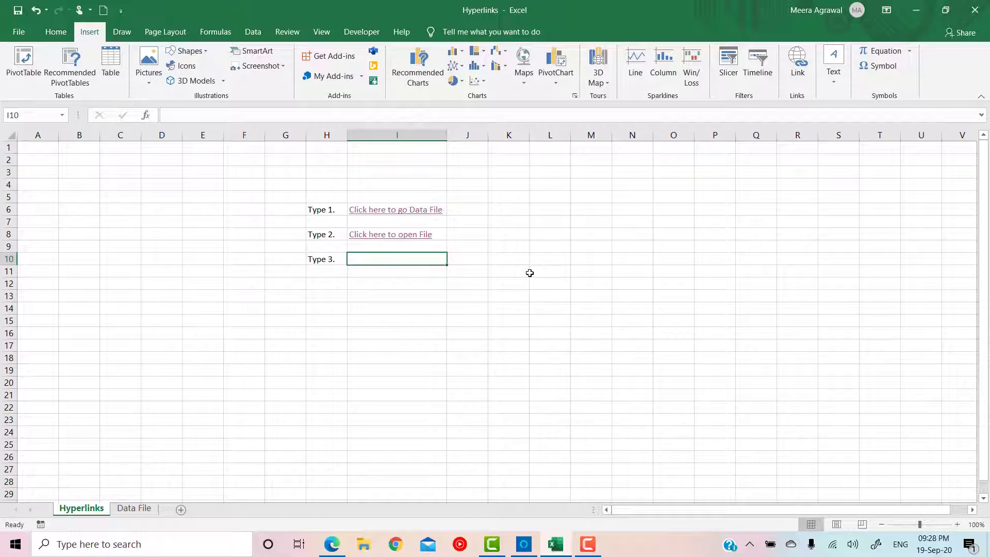
{"action": "type", "text": "Go to"}
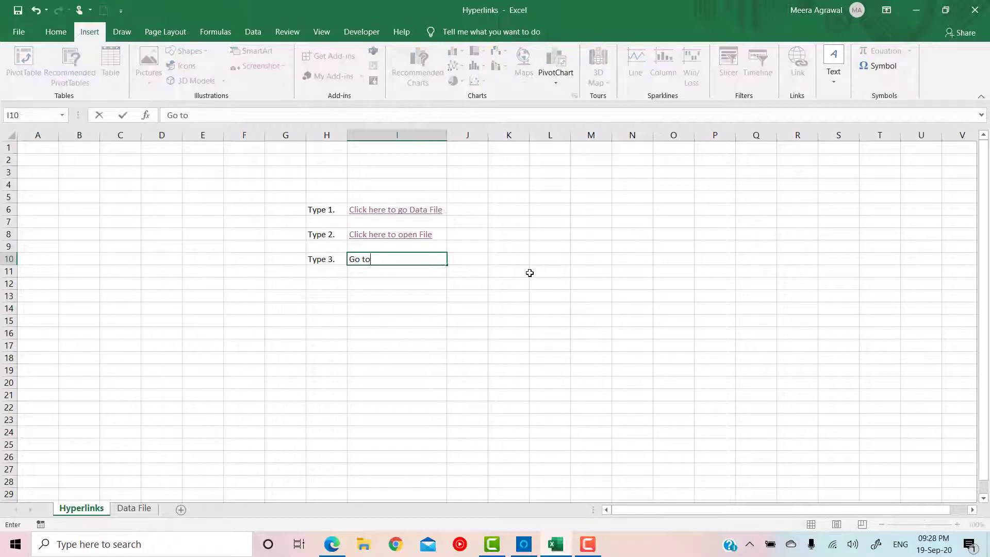
{"action": "type", "text": " Youtube"}
{"action": "key", "text": "Return"}
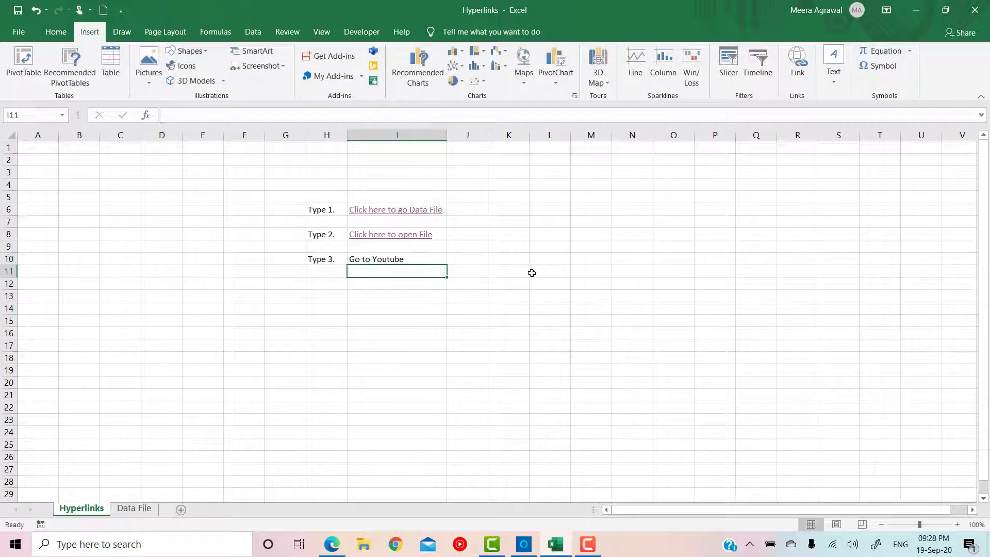
{"action": "left_click", "coordinate": [434, 259]}
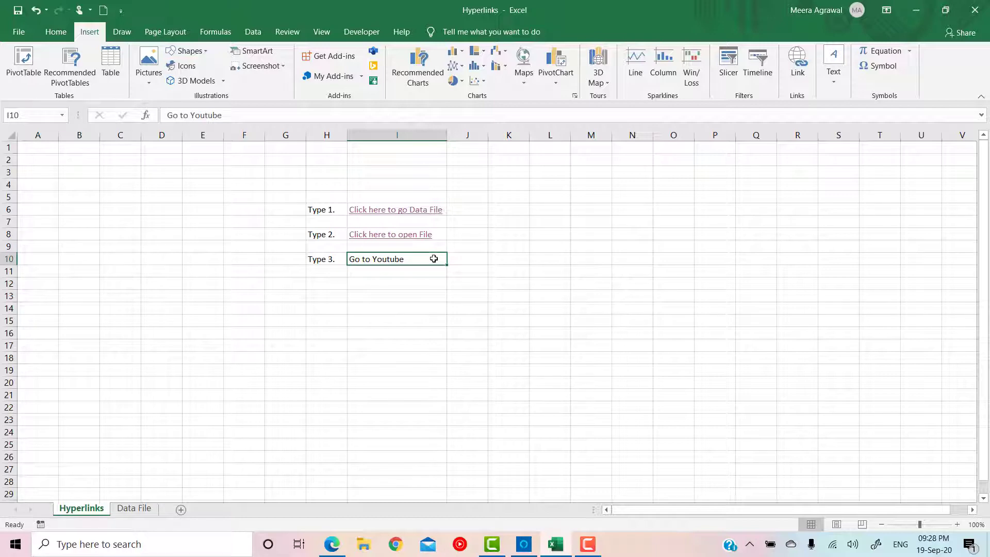
{"action": "key", "text": "ctrl+k"}
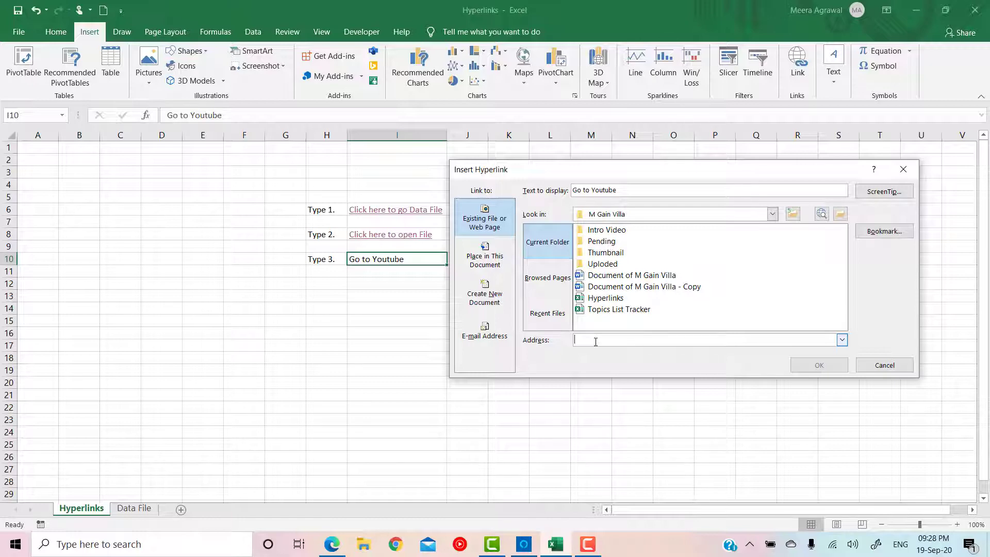
{"action": "type", "text": "www.youtube.com/"}
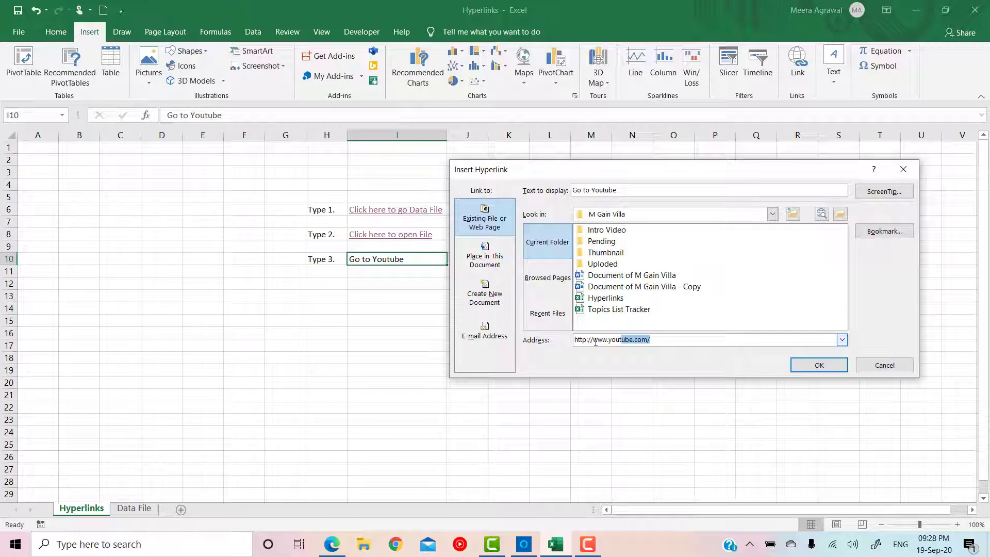
{"action": "key", "text": "Right"}
{"action": "left_click_drag", "start_coordinate": [668, 341], "coordinate": [575, 337]}
{"action": "left_click", "coordinate": [677, 344]}
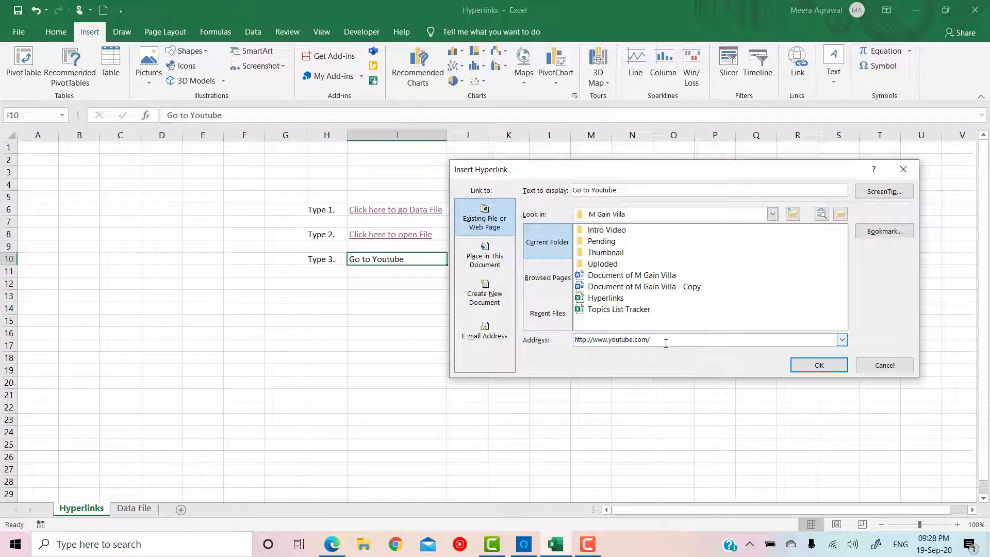
{"action": "left_click", "coordinate": [814, 369]}
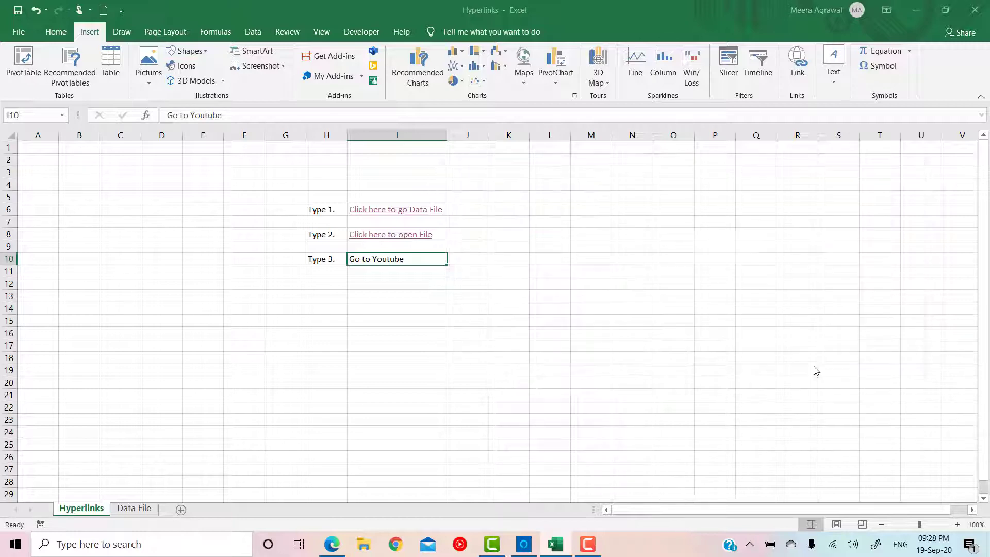
{"action": "left_click", "coordinate": [482, 256]}
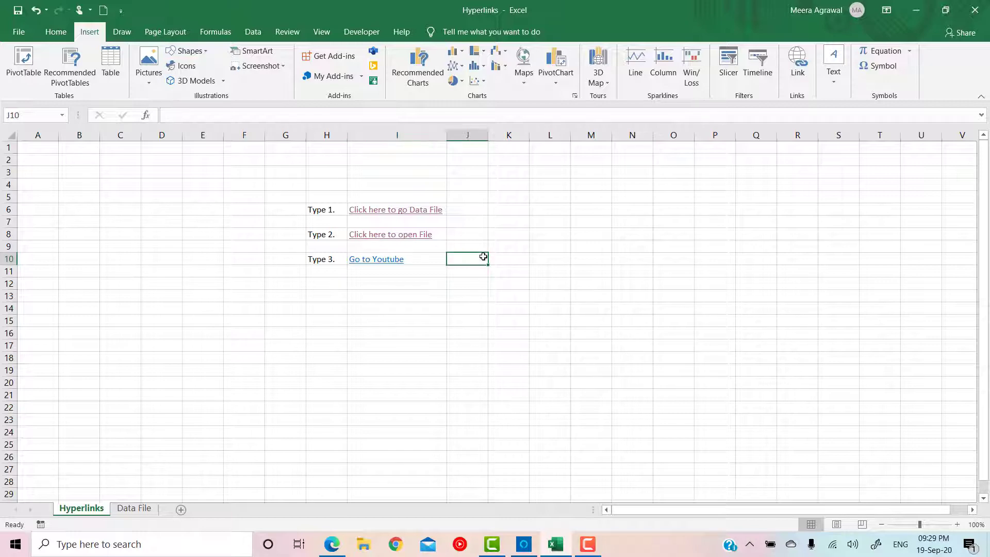
Step: Test the link in I10, browse the web page it opens, and close the browser to return to the workbook
{"action": "left_click", "coordinate": [375, 263]}
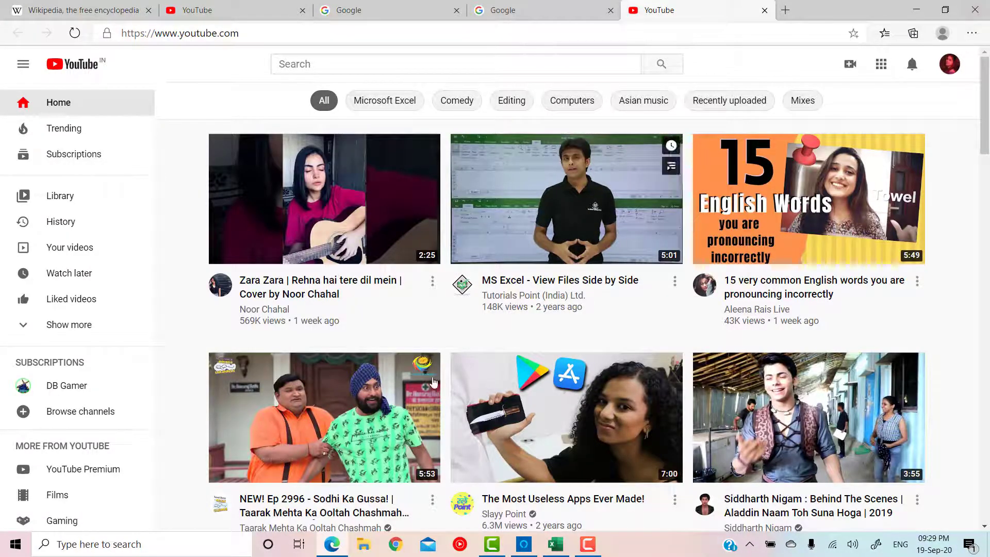
{"action": "scroll", "coordinate": [437, 420], "scroll_direction": "down", "scroll_amount": 9}
{"action": "scroll", "coordinate": [433, 418], "scroll_direction": "down", "scroll_amount": 15}
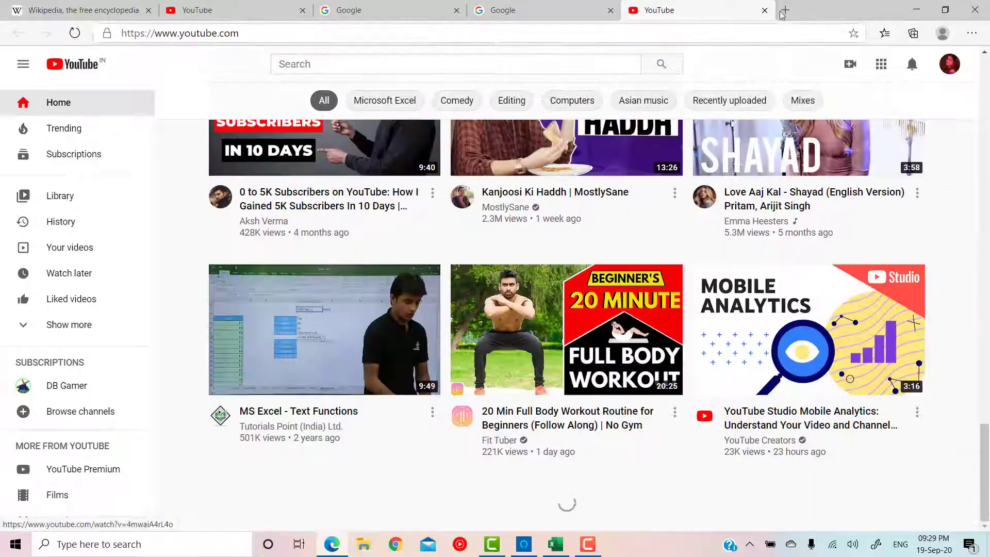
{"action": "left_click", "coordinate": [975, 10]}
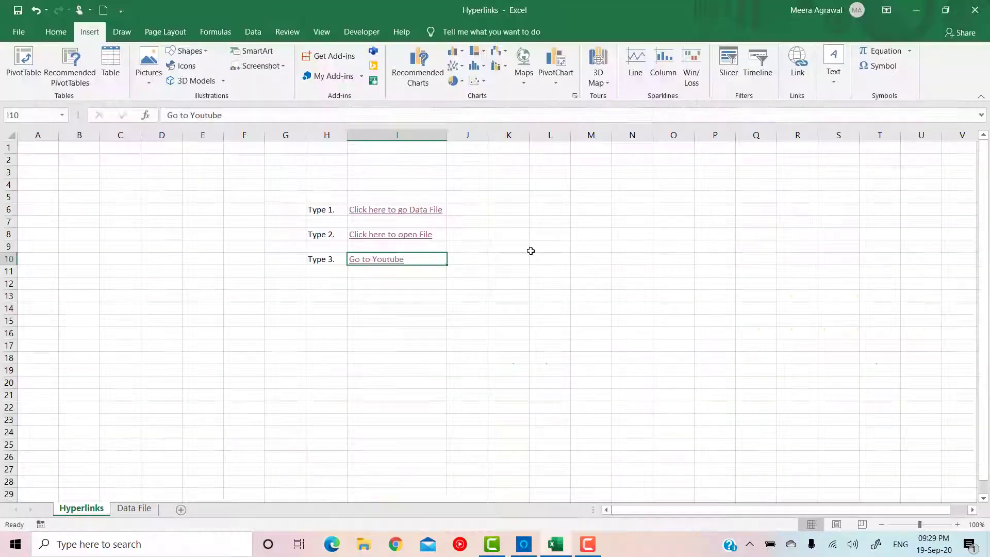
Step: Replace the text in cell I10 with "Go to Wikipedia"
{"action": "left_click", "coordinate": [388, 269]}
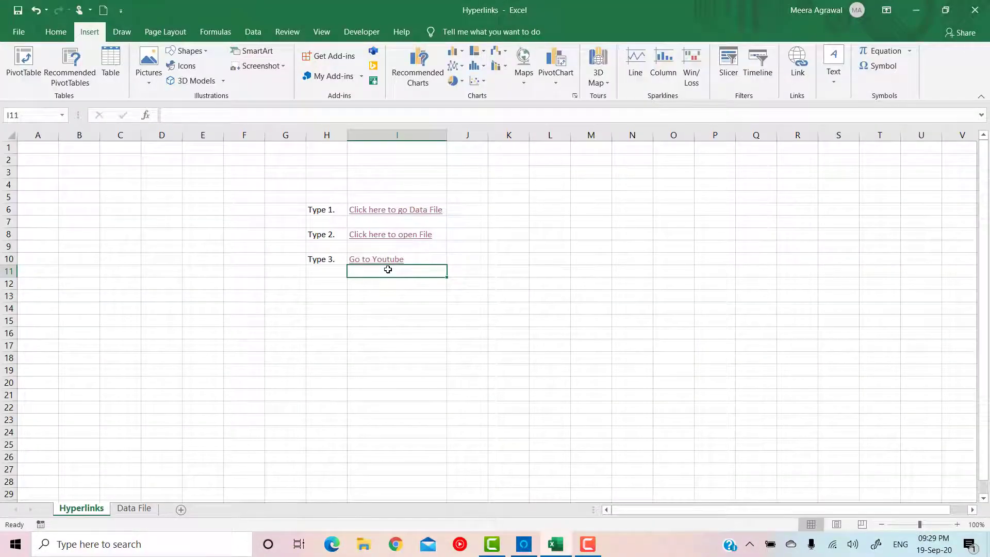
{"action": "left_click", "coordinate": [458, 257]}
{"action": "key", "text": "Left"}
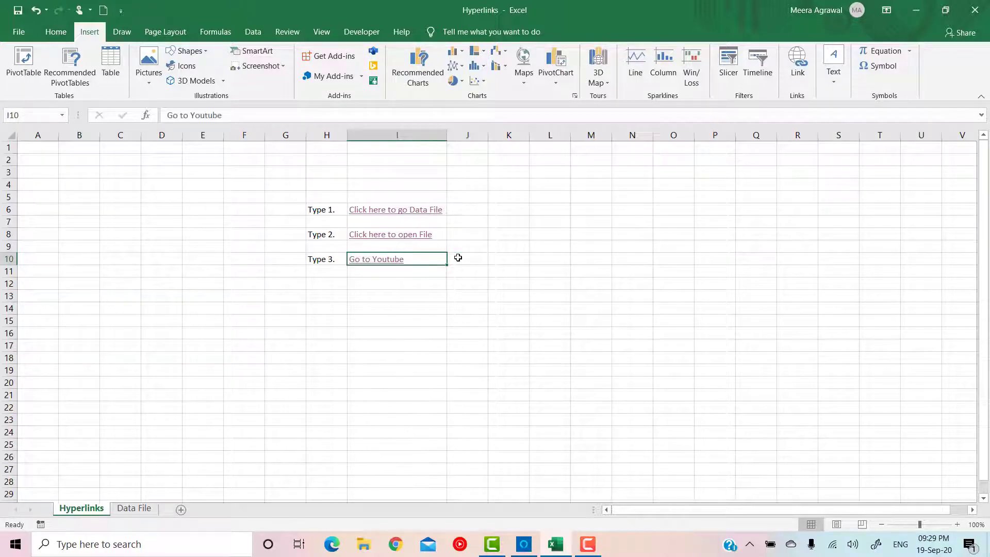
{"action": "type", "text": "Go to"}
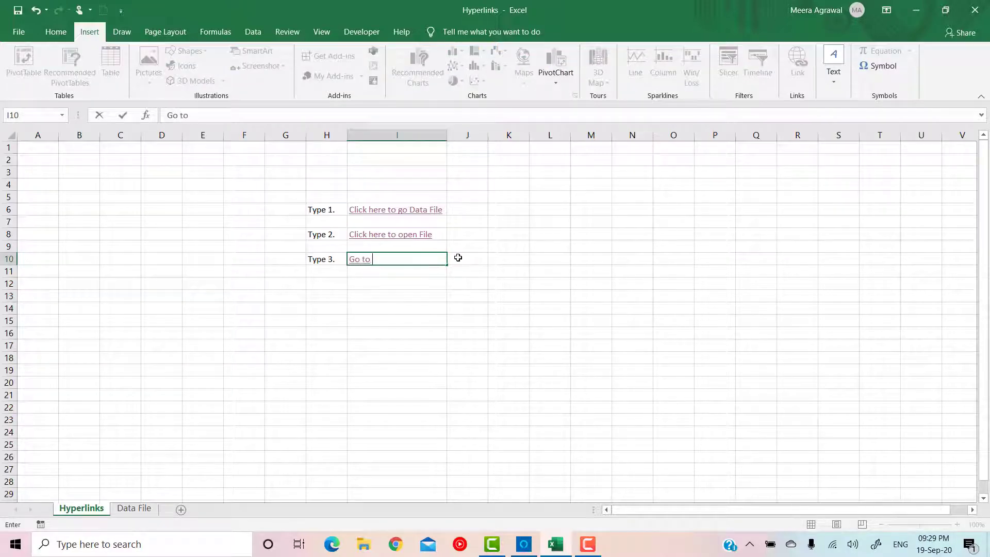
{"action": "type", "text": " Wikipedia"}
{"action": "key", "text": "Return"}
{"action": "right_click", "coordinate": [424, 256]}
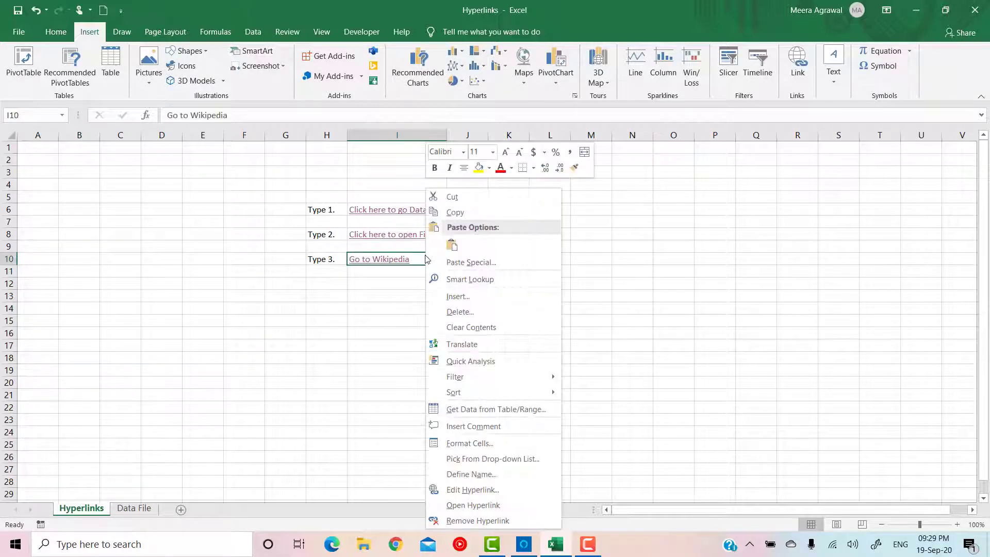
{"action": "key", "text": "Escape"}
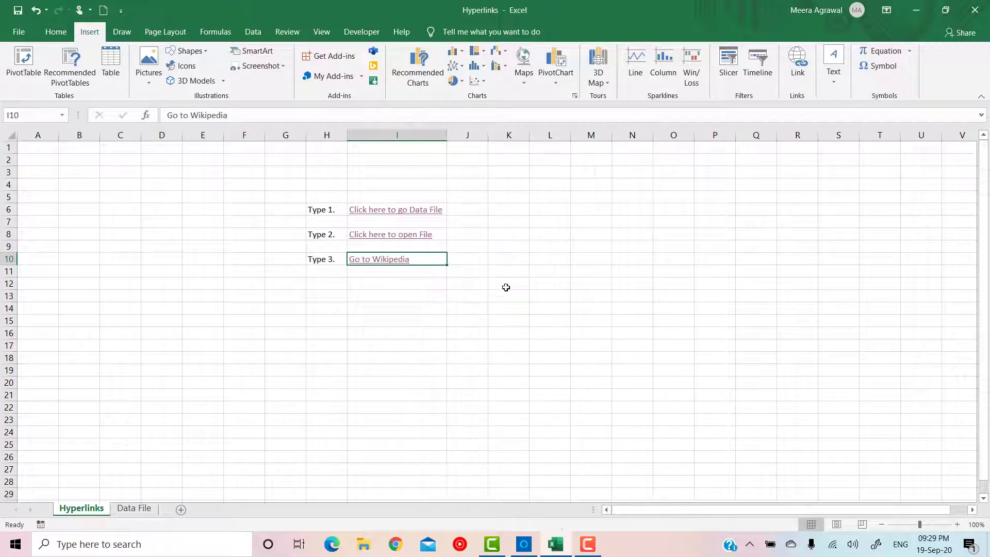
{"action": "key", "text": "ctrl+k"}
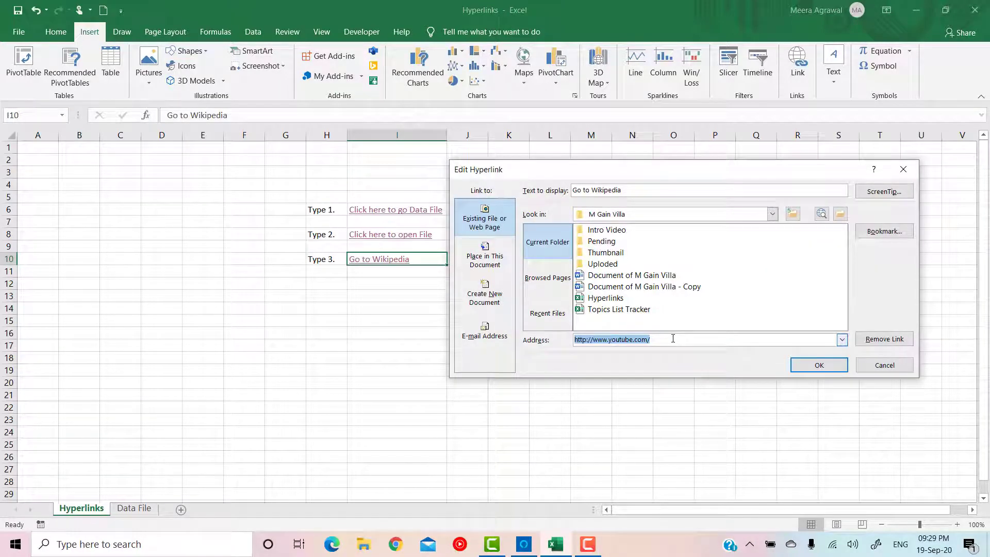
{"action": "type", "text": "www.wikipedia.org"}
{"action": "left_click", "coordinate": [673, 339]}
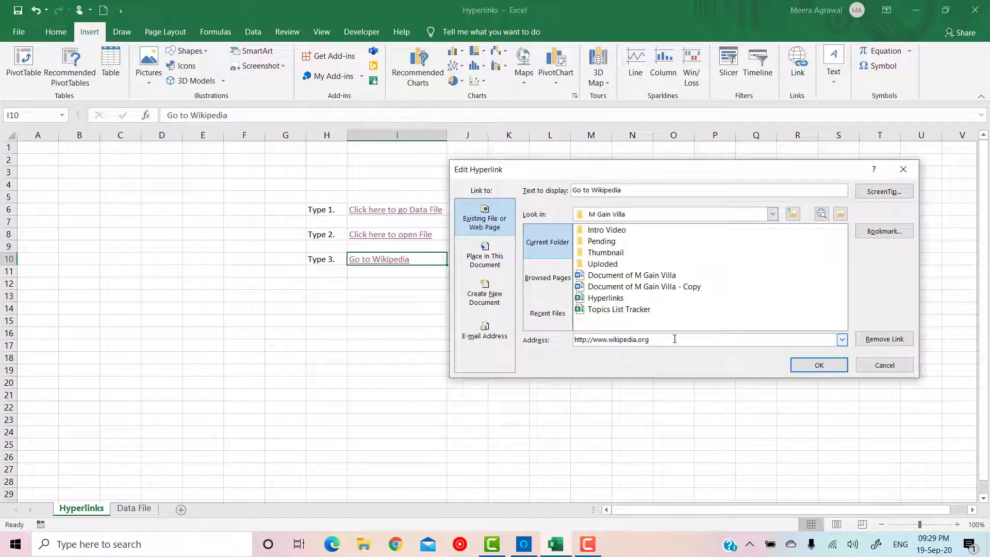
{"action": "left_click", "coordinate": [819, 365]}
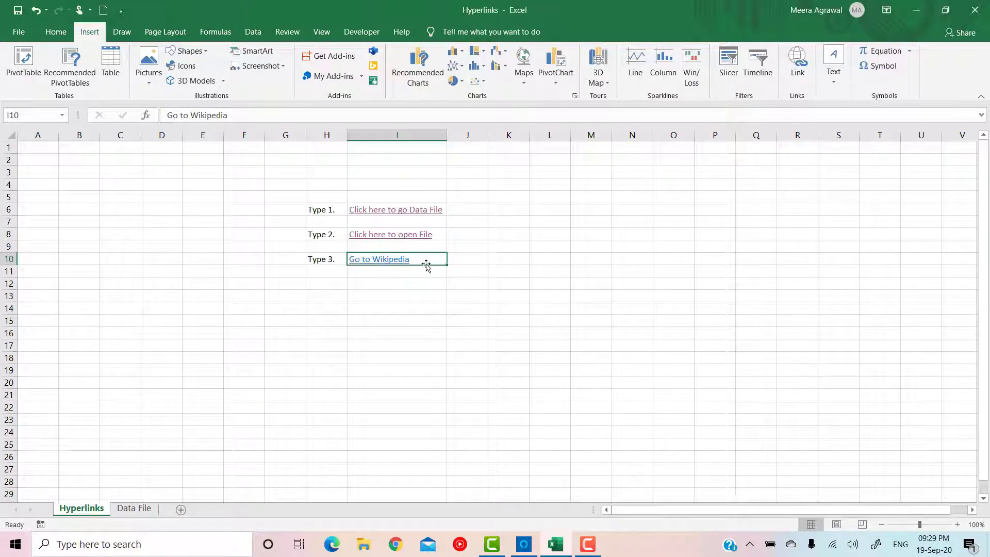
Step: Test the link in I10, skim Wikipedia's English main page, and close the browser to return to the workbook
{"action": "left_click", "coordinate": [460, 261]}
{"action": "left_click", "coordinate": [369, 262]}
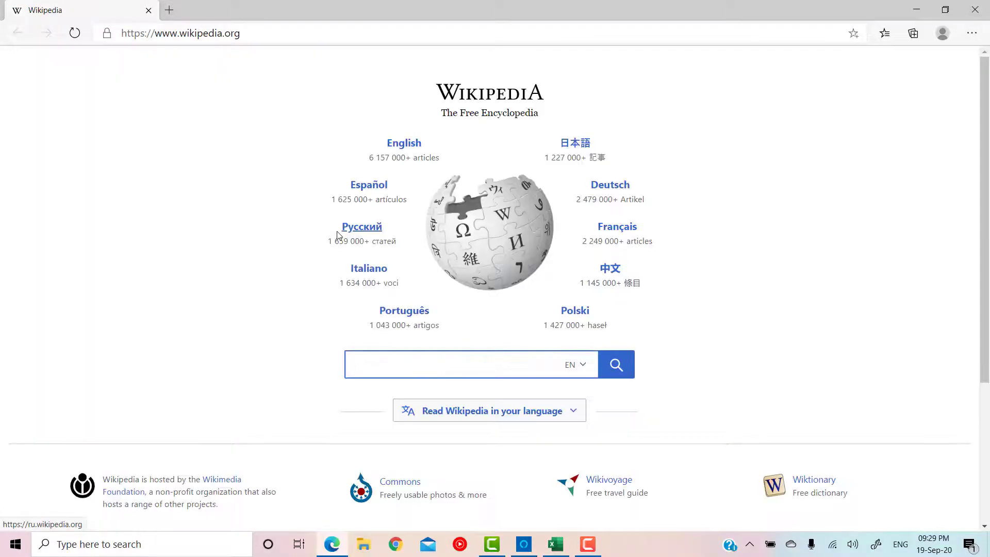
{"action": "scroll", "coordinate": [444, 247], "scroll_direction": "down", "scroll_amount": 1}
{"action": "scroll", "coordinate": [524, 284], "scroll_direction": "up", "scroll_amount": 1}
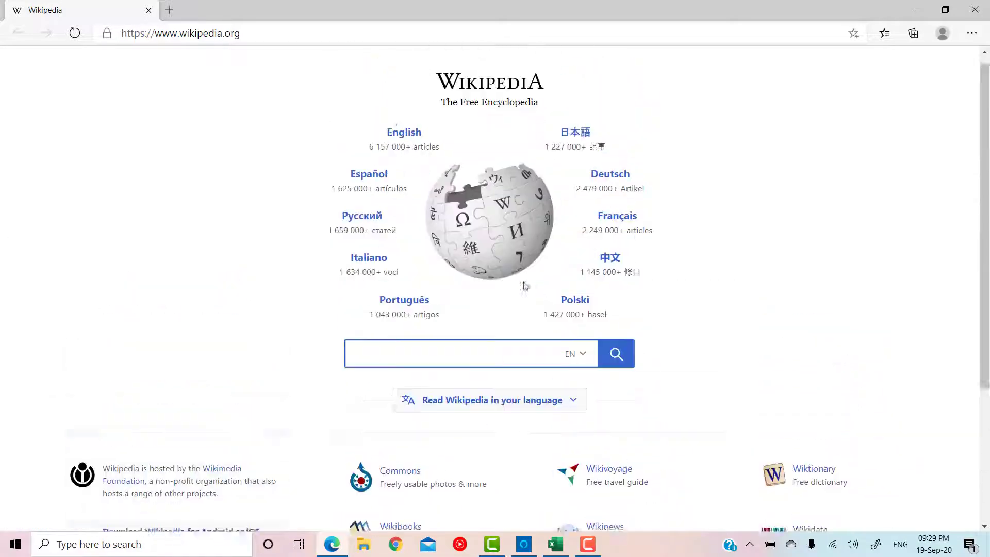
{"action": "left_click", "coordinate": [422, 155]}
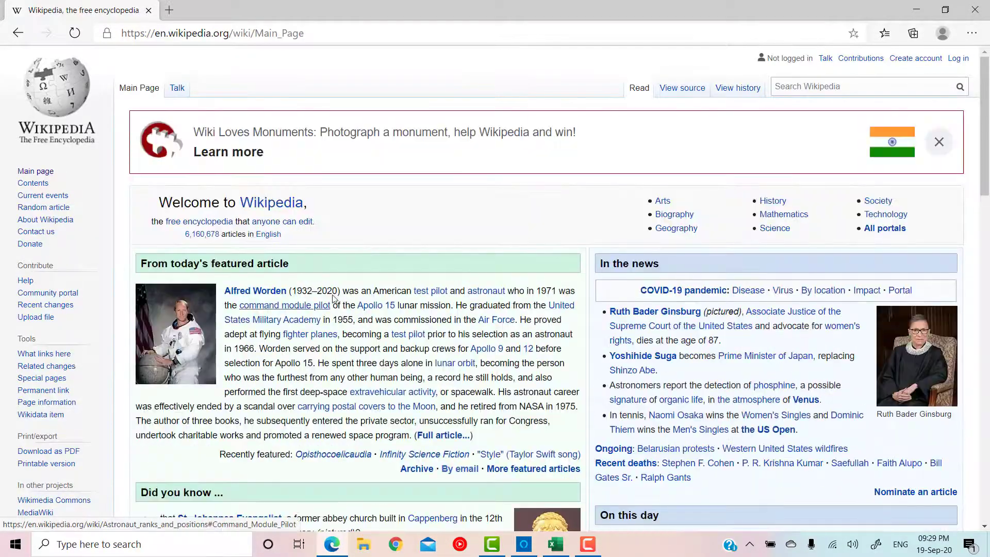
{"action": "scroll", "coordinate": [348, 281], "scroll_direction": "down", "scroll_amount": 6}
{"action": "scroll", "coordinate": [347, 281], "scroll_direction": "down", "scroll_amount": 15}
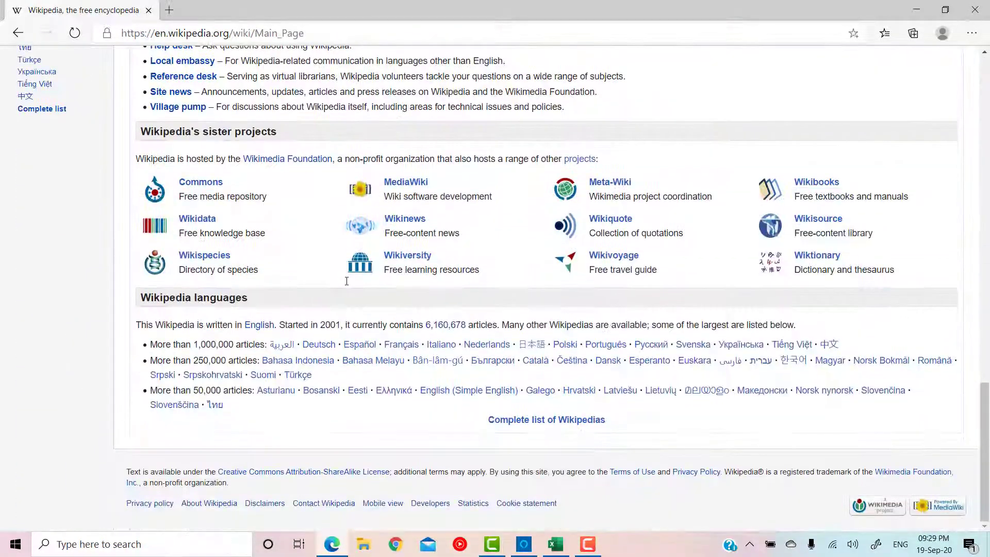
{"action": "scroll", "coordinate": [346, 280], "scroll_direction": "up", "scroll_amount": 20}
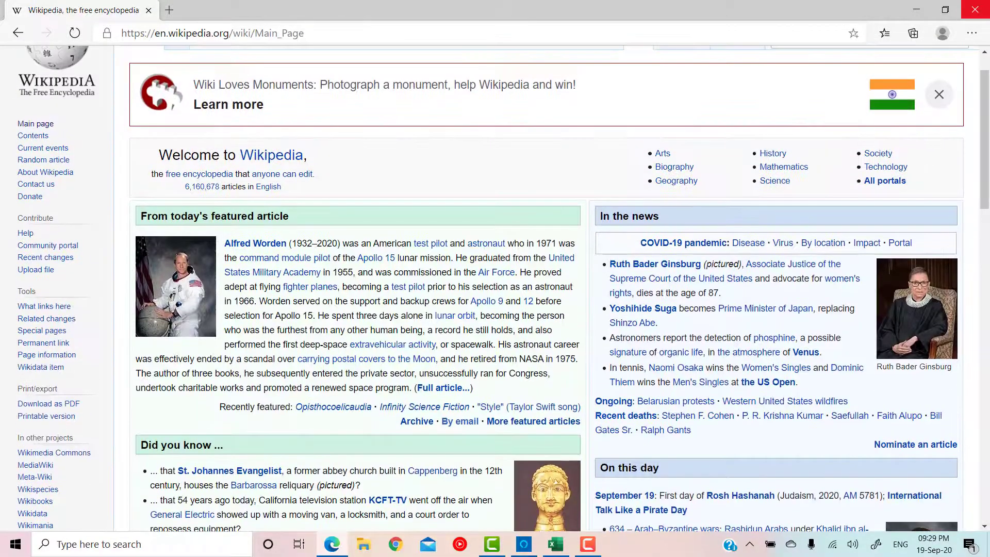
{"action": "left_click", "coordinate": [974, 9]}
{"action": "left_click", "coordinate": [457, 258]}
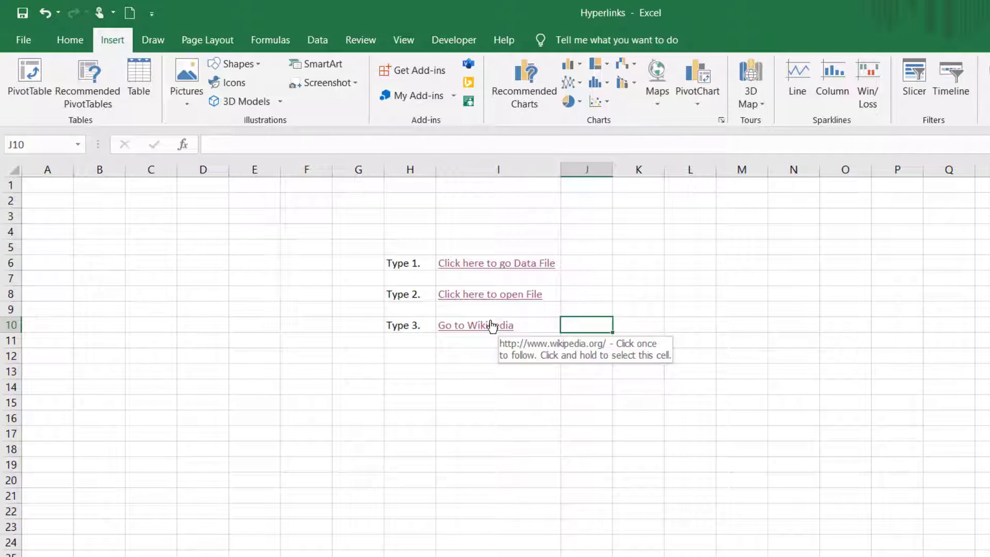
Step: Enter the text "Click here to go videos" in cell I11
{"action": "left_click", "coordinate": [532, 336]}
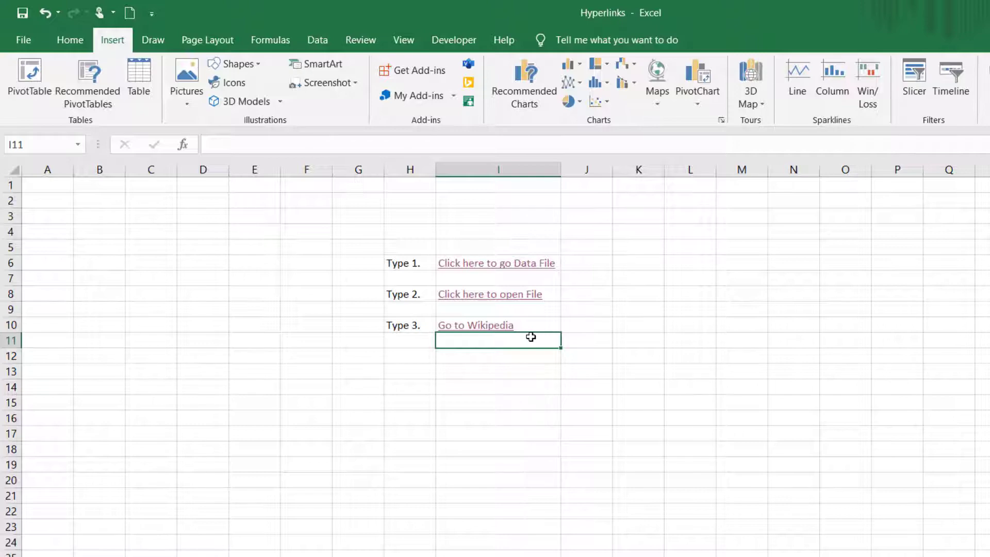
{"action": "type", "text": "Go to"}
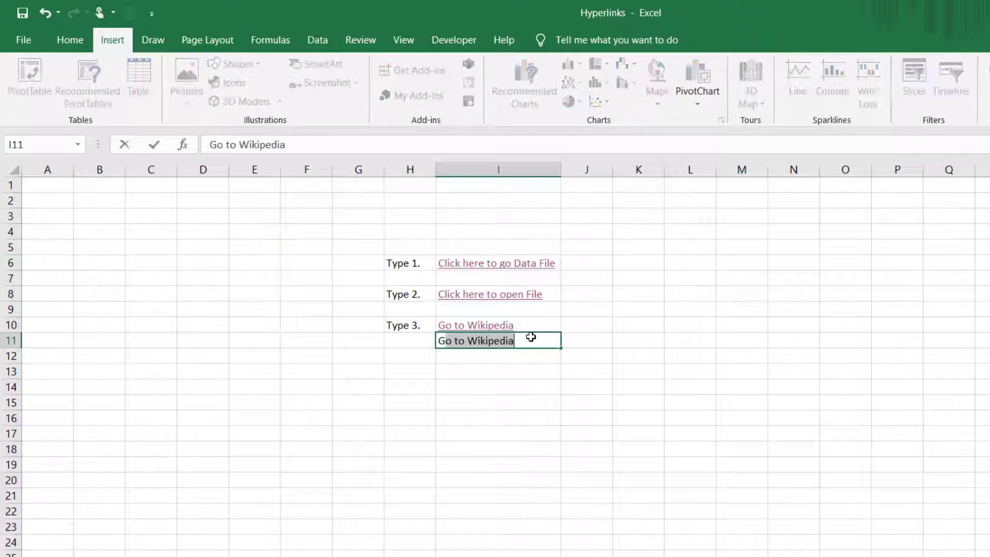
{"action": "key", "text": "BackSpace"}
{"action": "key", "text": "BackSpace"}
{"action": "key", "text": "BackSpace"}
{"action": "key", "text": "BackSpace"}
{"action": "key", "text": "BackSpace"}
{"action": "key", "text": "BackSpace"}
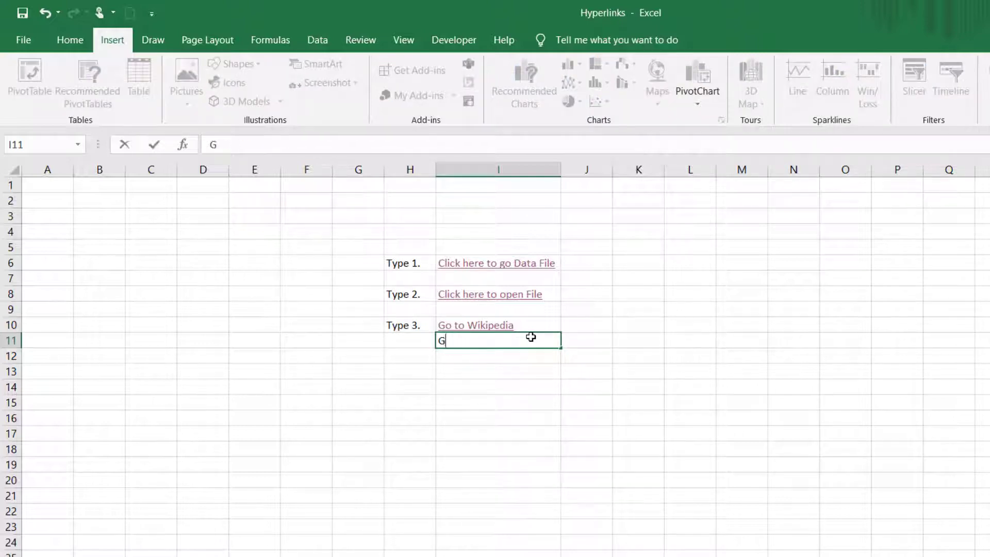
{"action": "type", "text": "Click here to go "}
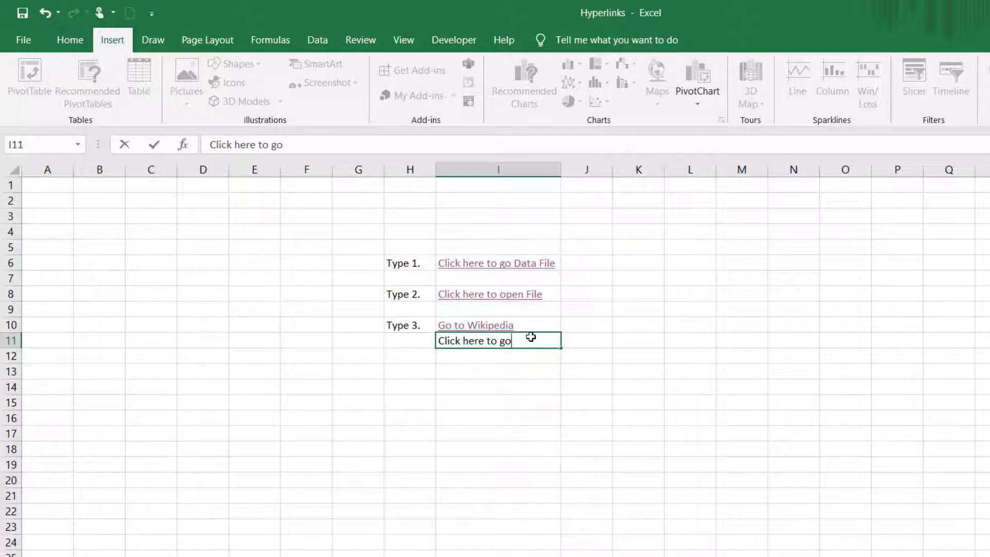
{"action": "type", "text": "videos"}
{"action": "key", "text": "Return"}
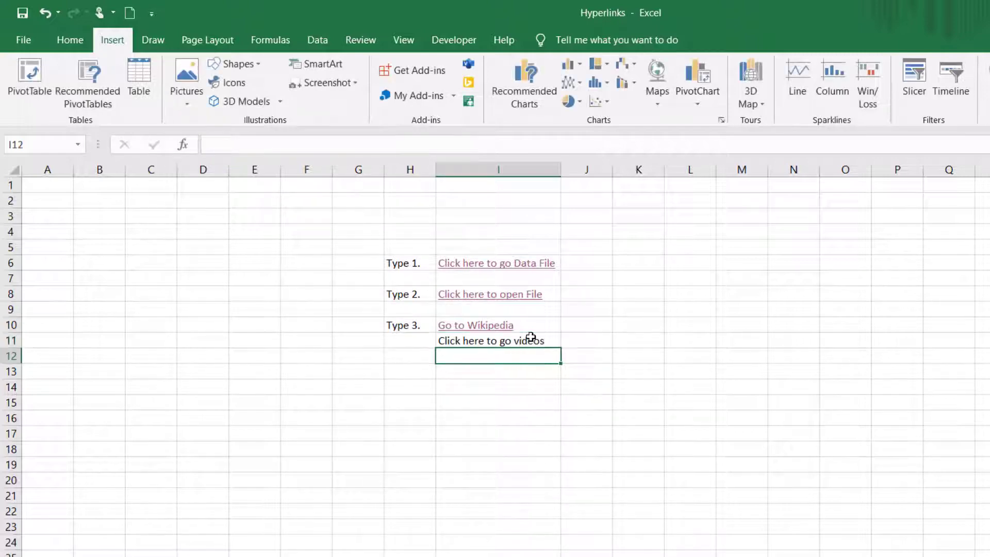
{"action": "left_click", "coordinate": [531, 337]}
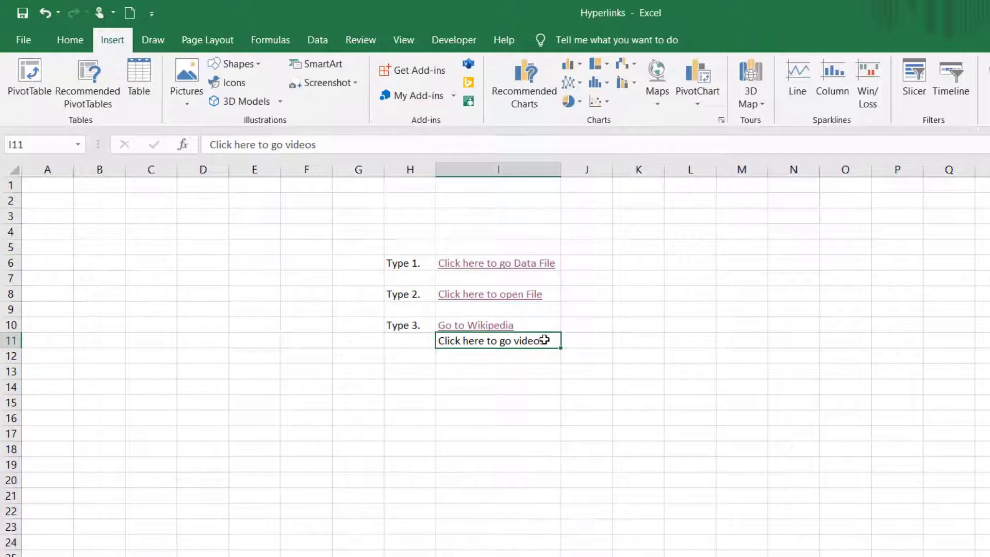
{"action": "key", "text": "ctrl+k"}
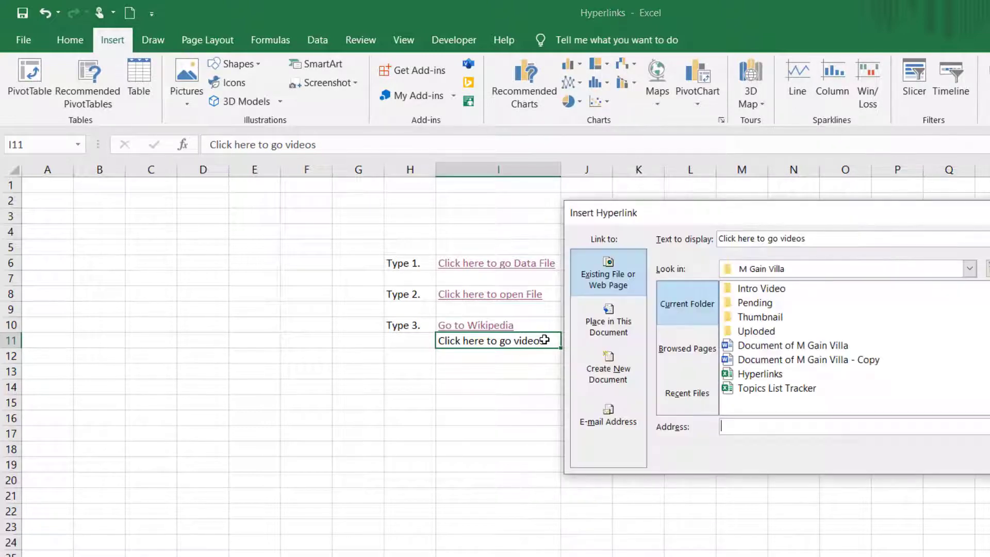
{"action": "key", "text": "Escape"}
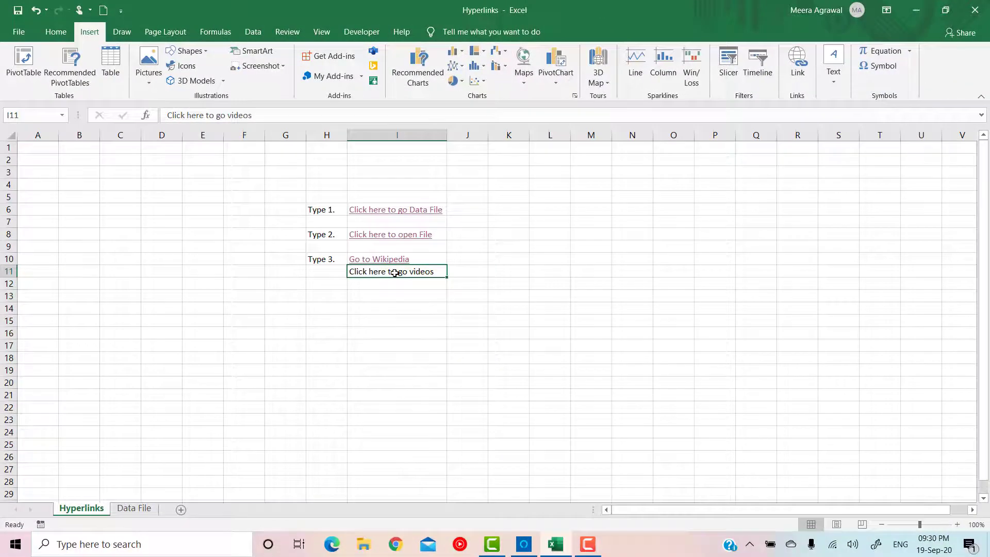
{"action": "key", "text": "ctrl+k"}
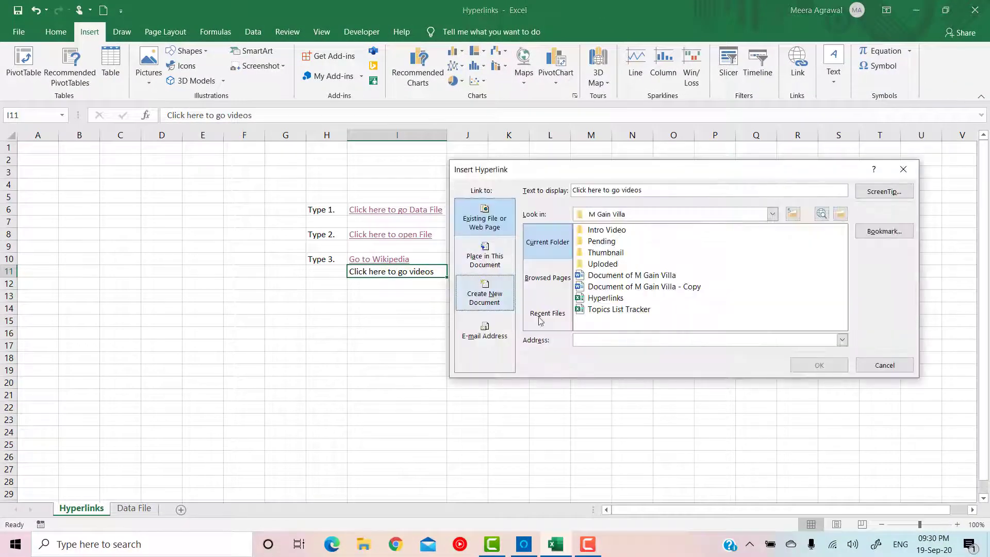
{"action": "type", "text": "www.youtube.com/"}
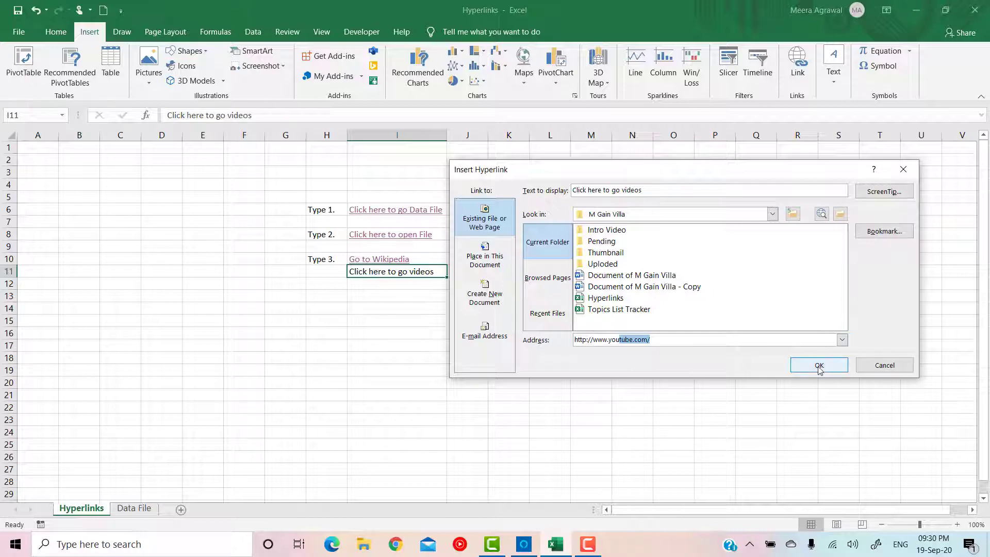
{"action": "key", "text": "End"}
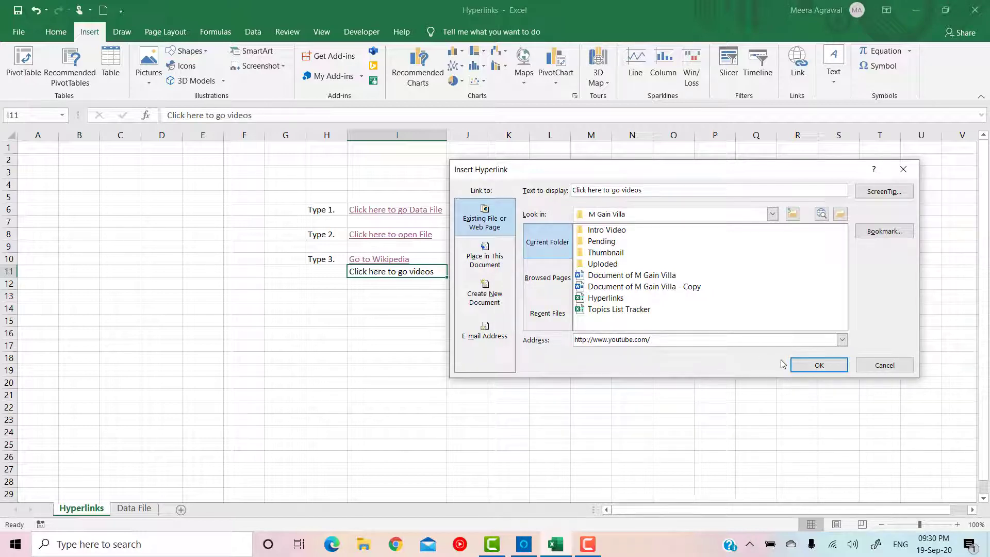
{"action": "left_click", "coordinate": [819, 365]}
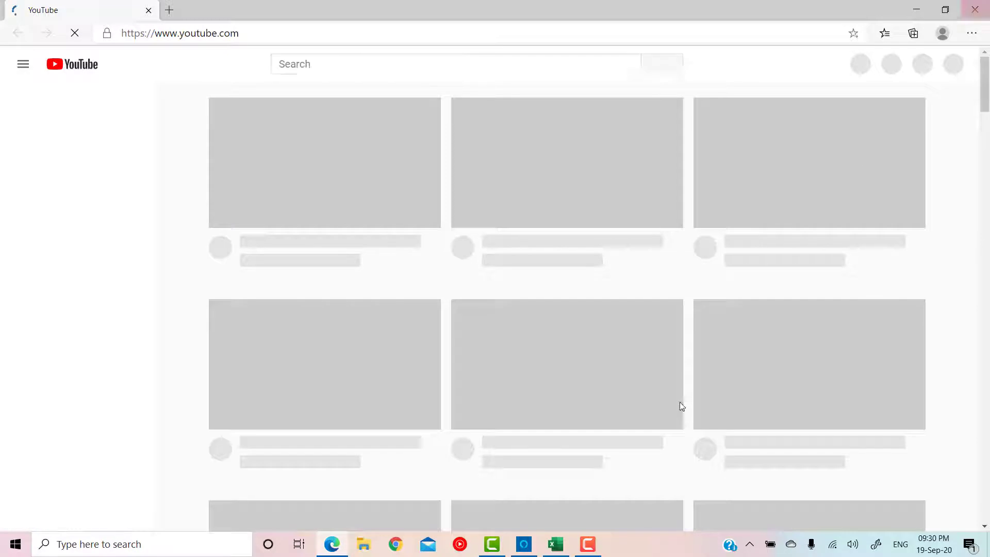
Step: Skim the YouTube page opened from the I11 link and close the browser to return to the workbook
{"action": "scroll", "coordinate": [669, 432], "scroll_direction": "down", "scroll_amount": 10}
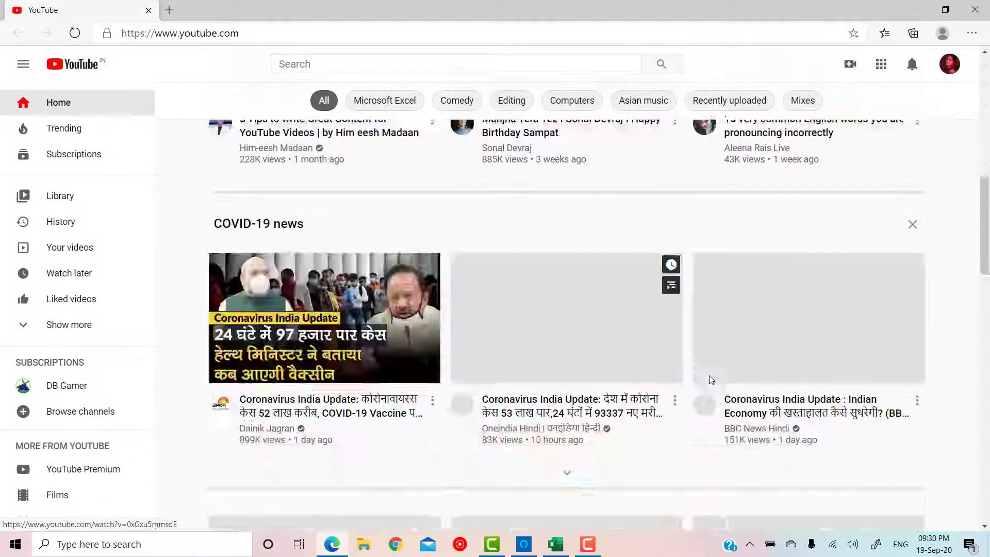
{"action": "left_click", "coordinate": [975, 10]}
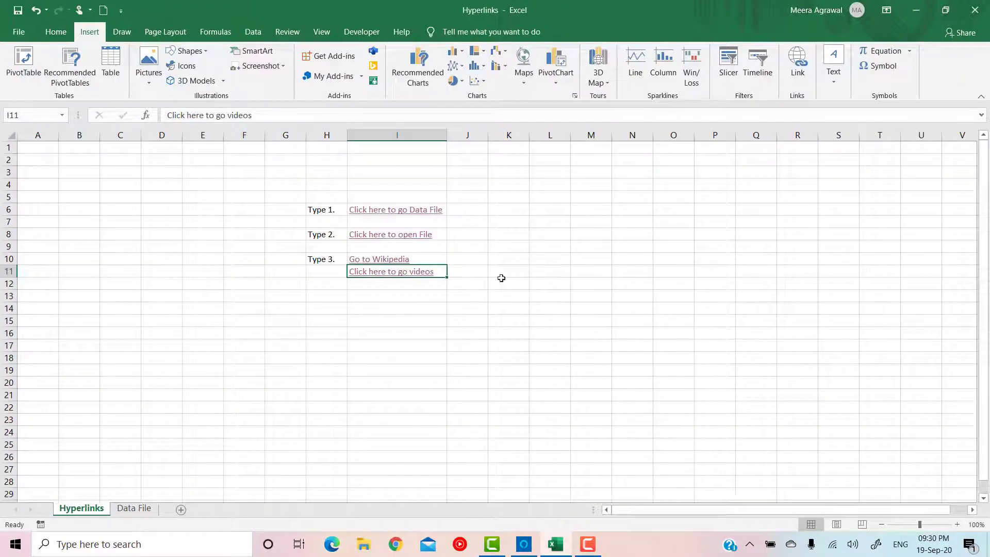
{"action": "left_click", "coordinate": [471, 271]}
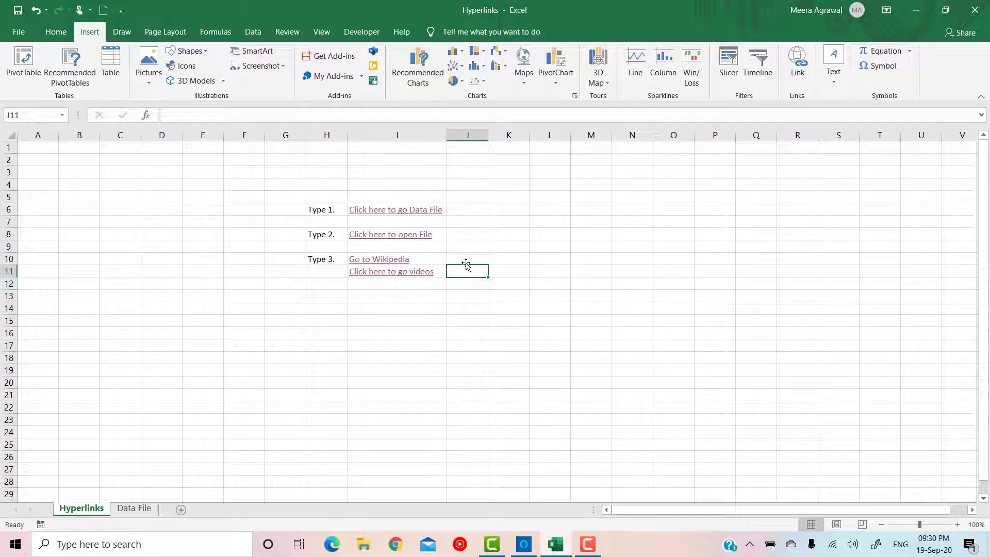
{"action": "left_click", "coordinate": [509, 260]}
Step: Set the ScreenTip of the hyperlink in cell I11 to "For Excel Video - Visit M GAIN VILLA"
{"action": "left_click", "coordinate": [436, 269]}
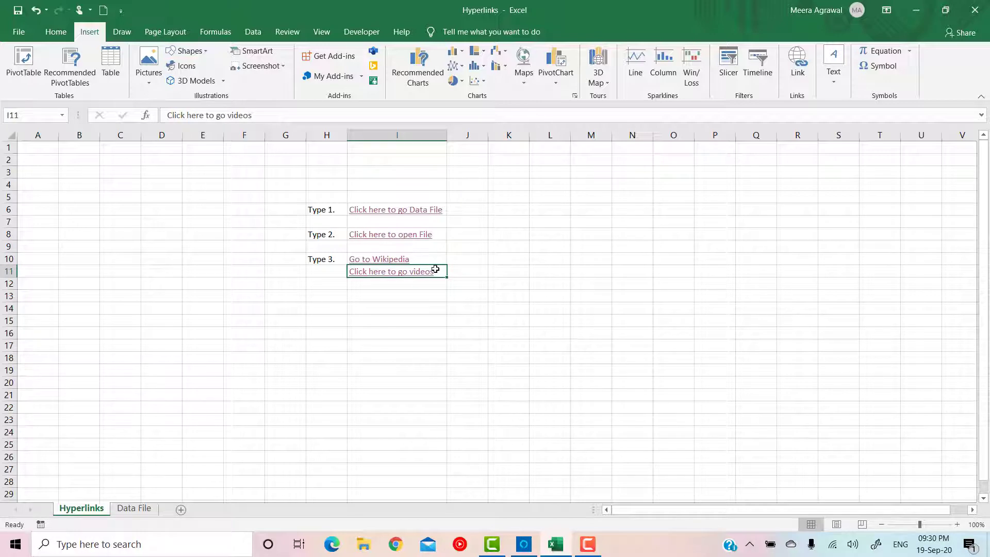
{"action": "key", "text": "ctrl+k"}
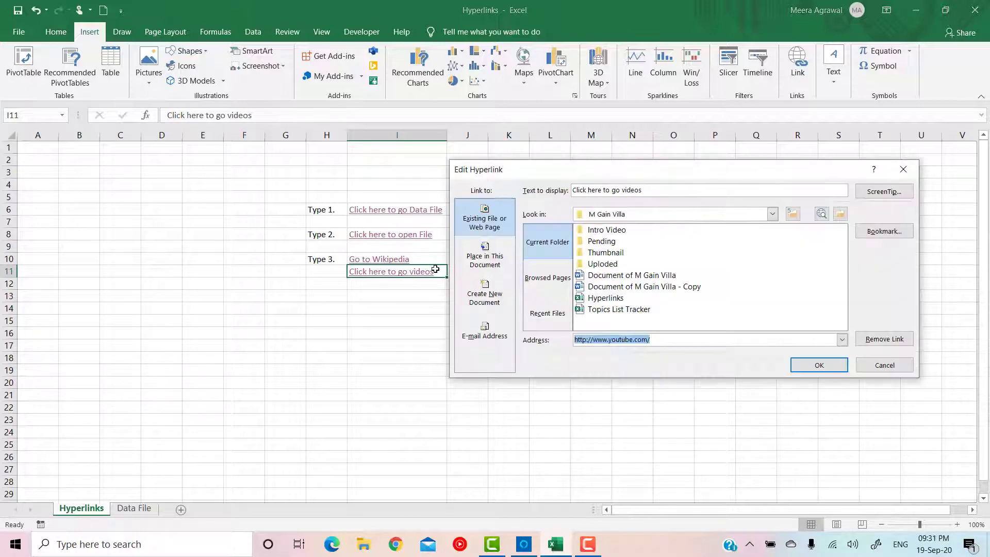
{"action": "left_click_drag", "start_coordinate": [634, 174], "coordinate": [442, 169]}
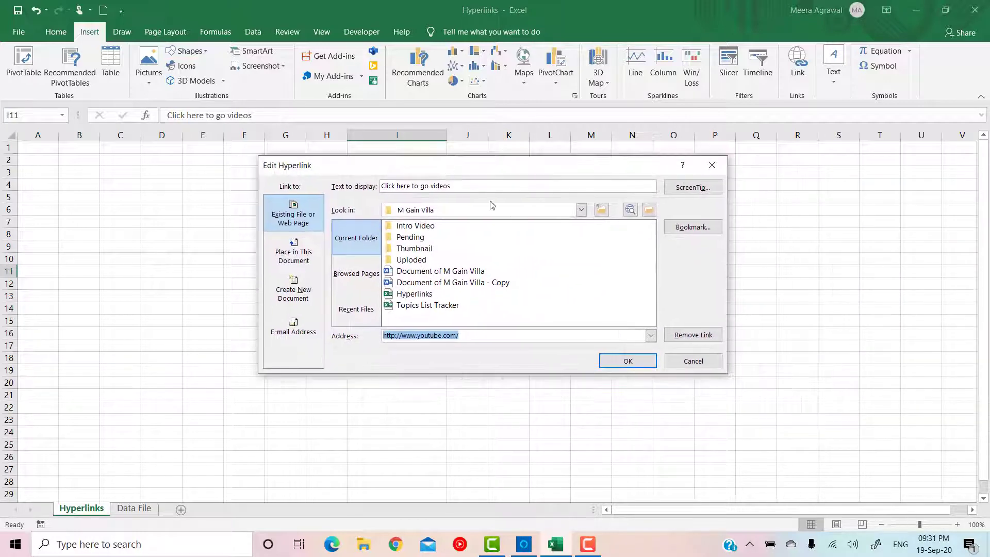
{"action": "left_click_drag", "start_coordinate": [610, 165], "coordinate": [769, 153]}
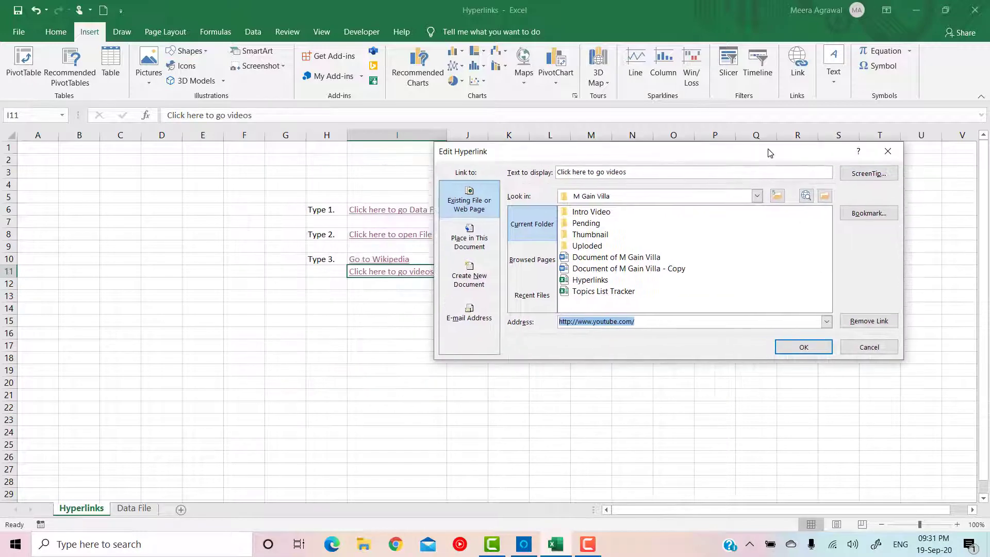
{"action": "left_click_drag", "start_coordinate": [556, 159], "coordinate": [587, 150]}
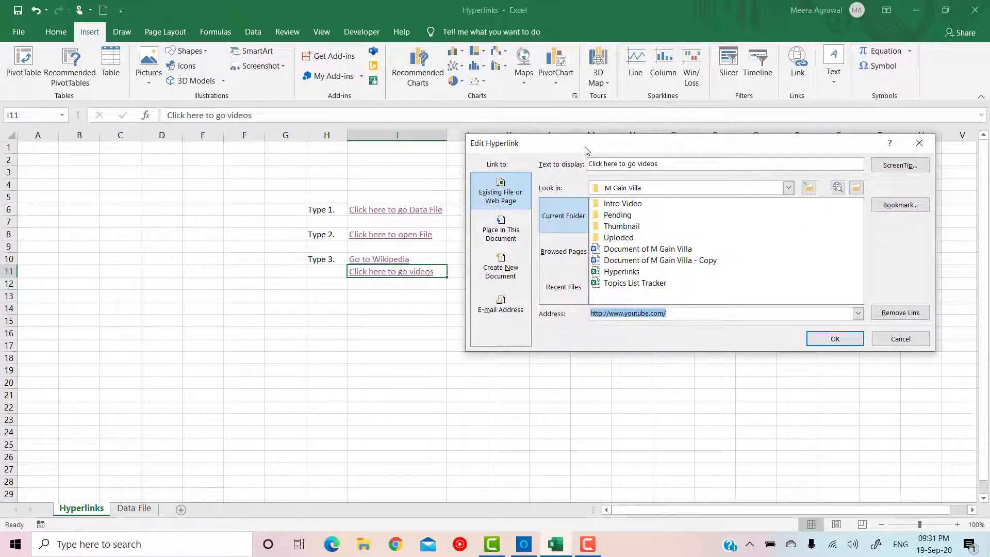
{"action": "left_click", "coordinate": [908, 166]}
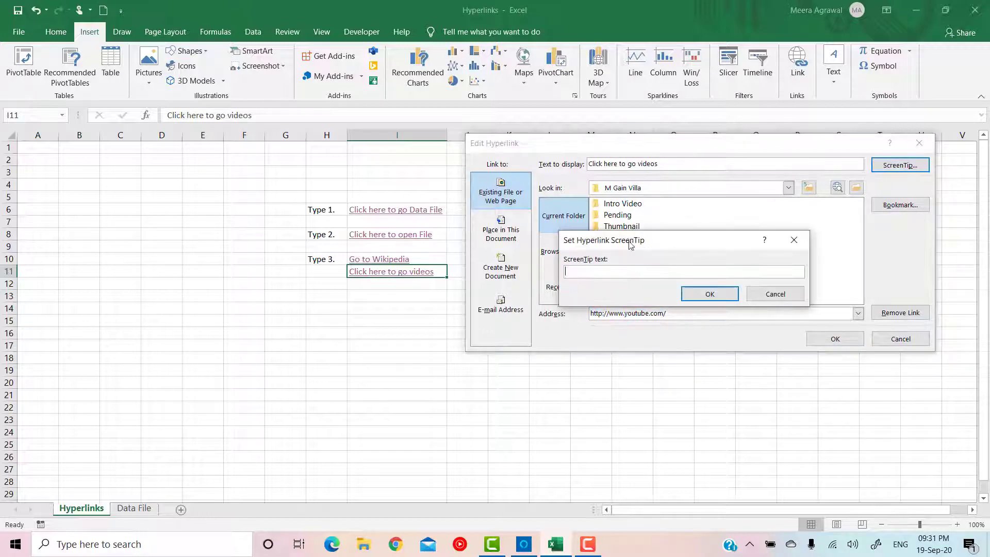
{"action": "left_click_drag", "start_coordinate": [618, 244], "coordinate": [549, 235]}
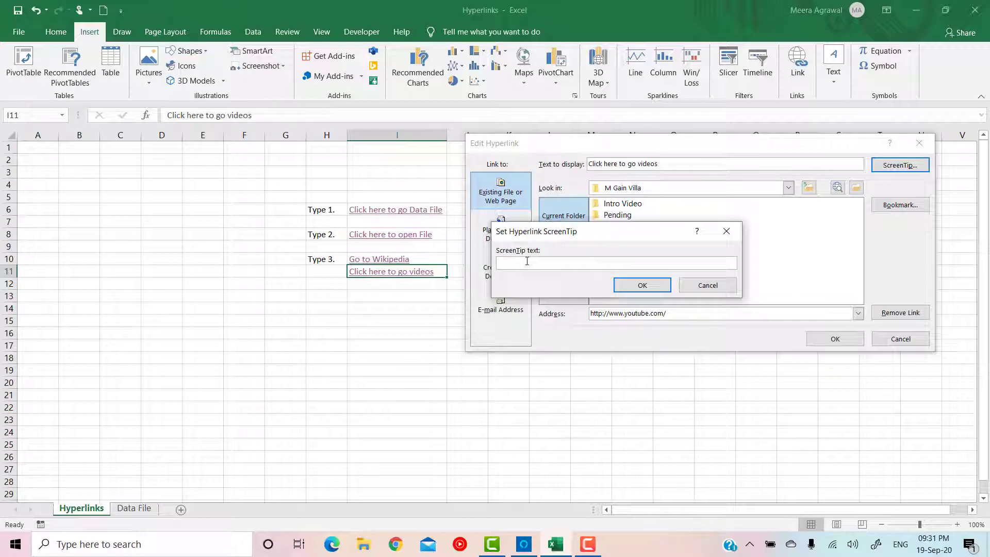
{"action": "type", "text": "Excel"}
{"action": "key", "text": "BackSpace"}
{"action": "key", "text": "BackSpace"}
{"action": "key", "text": "BackSpace"}
{"action": "key", "text": "BackSpace"}
{"action": "key", "text": "BackSpace"}
{"action": "key", "text": "BackSpace"}
{"action": "type", "text": "For Excel Video - Visit M GAIN VILLA"}
{"action": "left_click", "coordinate": [642, 286]}
{"action": "left_click", "coordinate": [835, 339]}
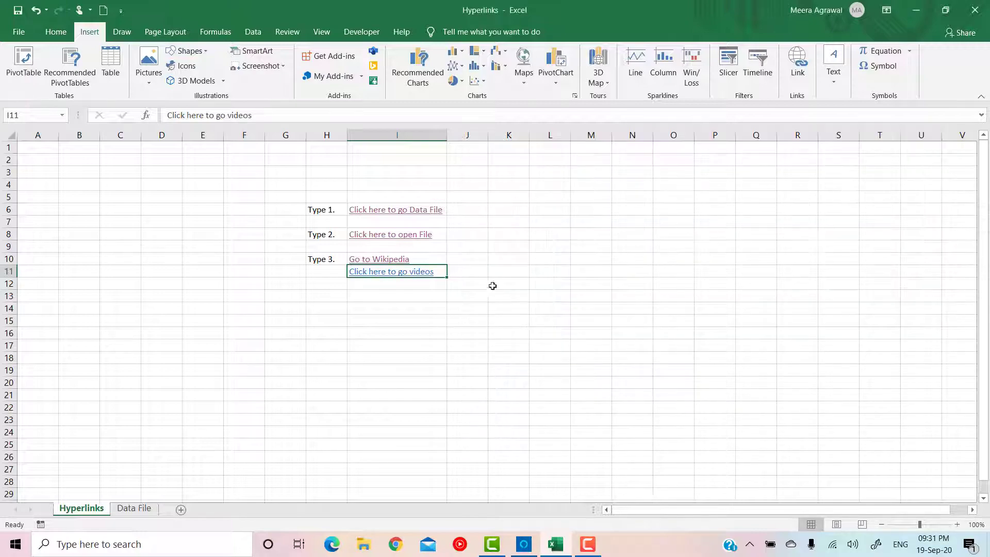
Step: Display the ScreenTip of the link in cell I11 to check its custom text
{"action": "left_click", "coordinate": [502, 269]}
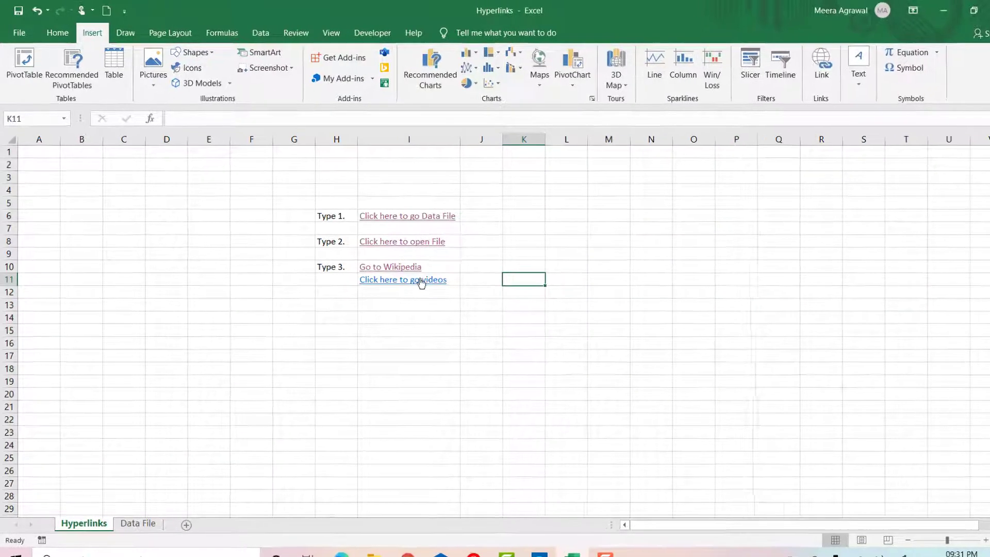
{"action": "mouse_move", "coordinate": [422, 284]}
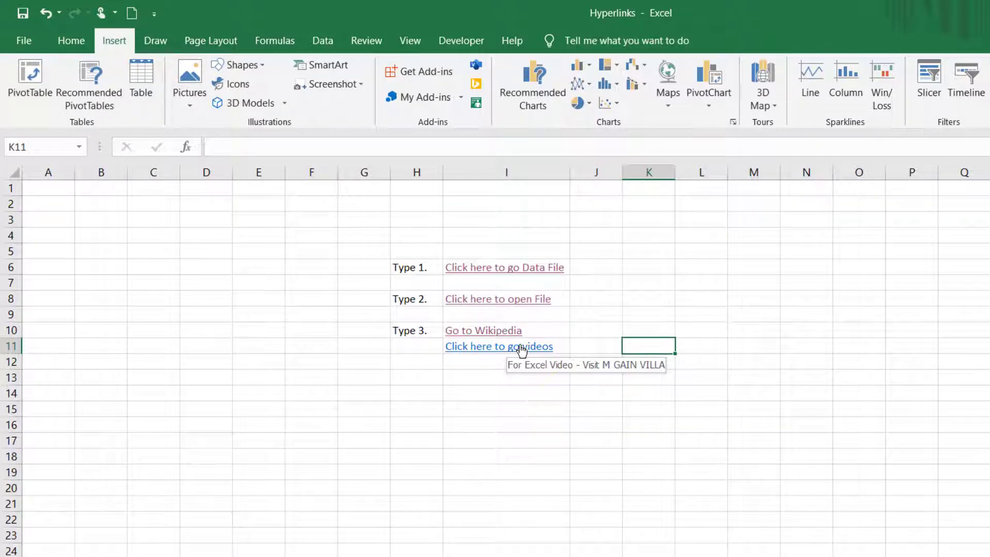
{"action": "left_click", "coordinate": [700, 353]}
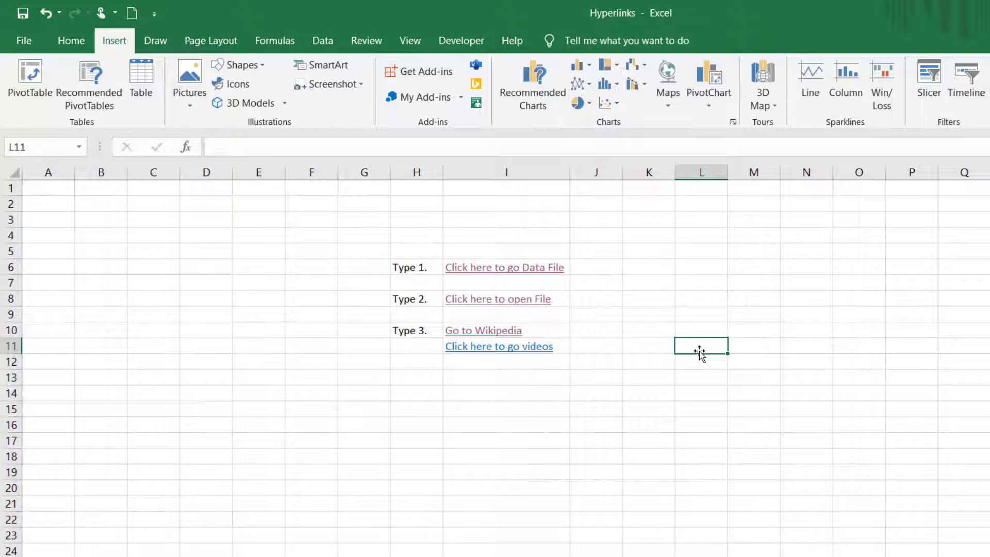
Step: Insert the picture named Click from the Image folder on the Desktop into the Hyperlinks sheet
{"action": "left_click", "coordinate": [504, 377]}
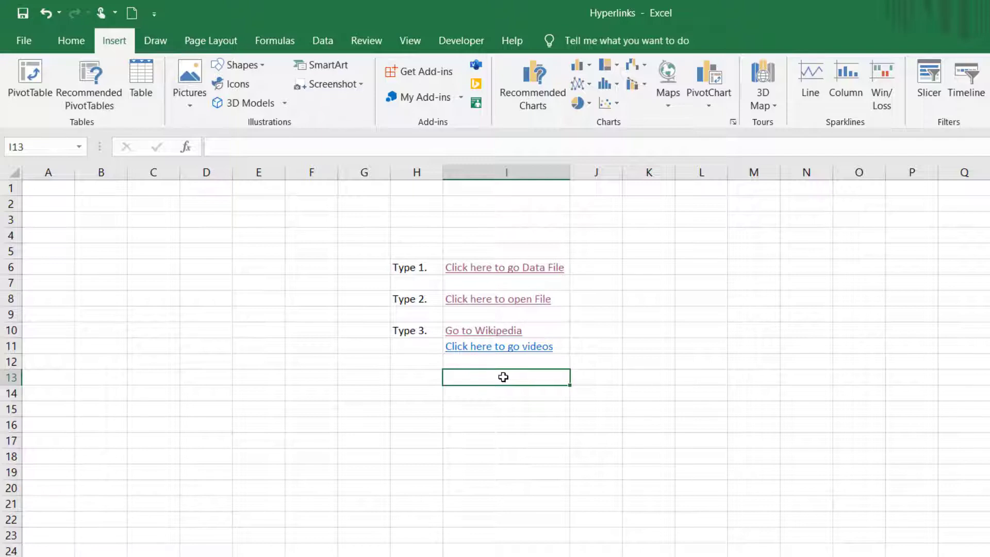
{"action": "left_click", "coordinate": [150, 262]}
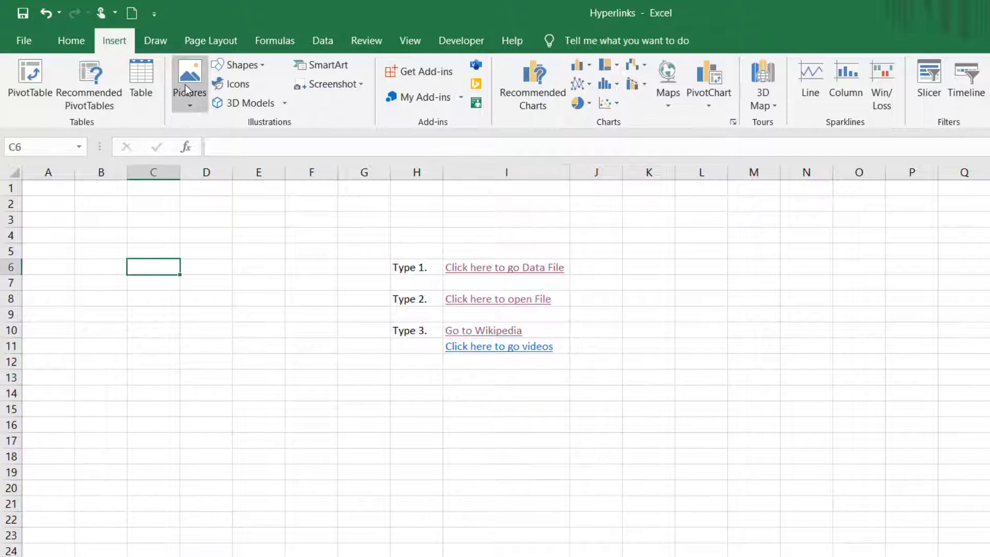
{"action": "left_click", "coordinate": [193, 101]}
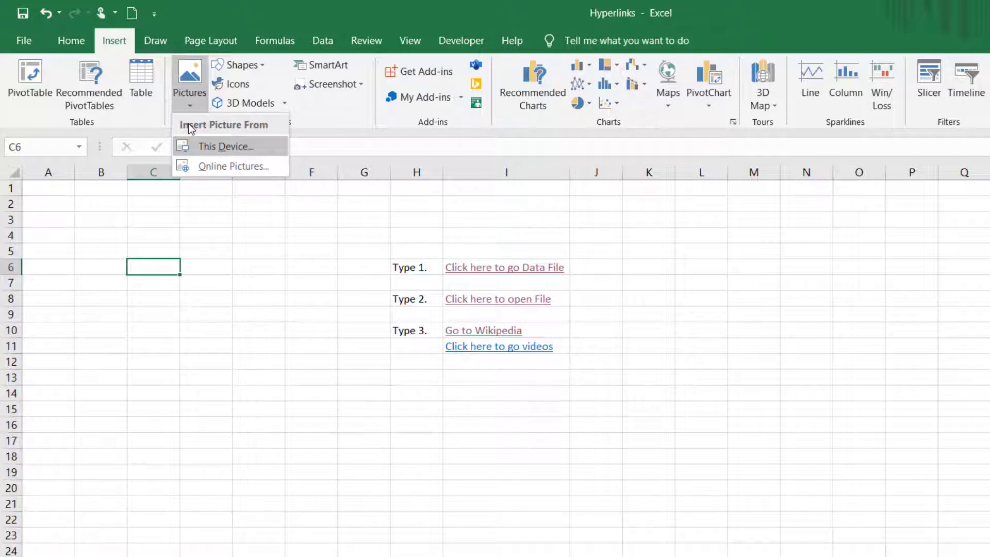
{"action": "left_click", "coordinate": [227, 145]}
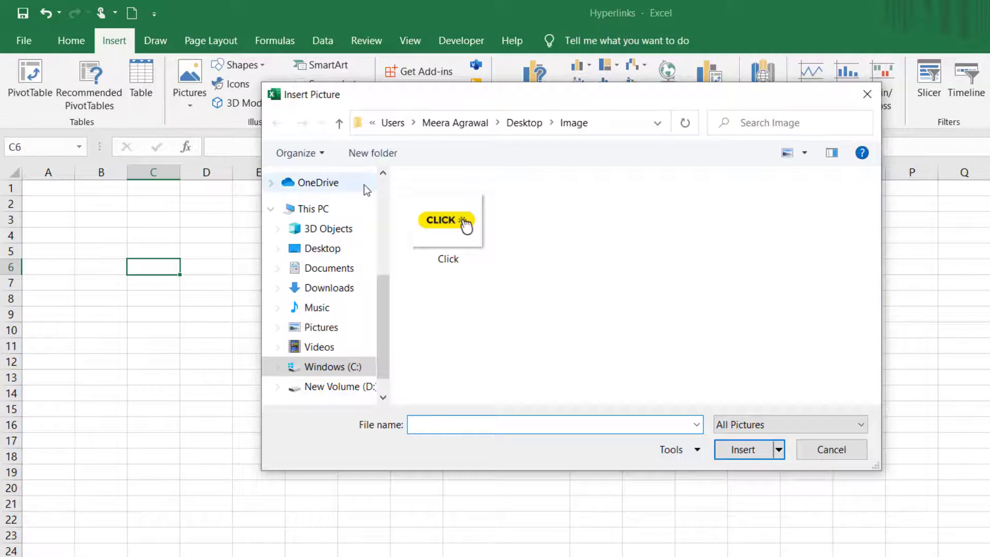
{"action": "left_click", "coordinate": [518, 124]}
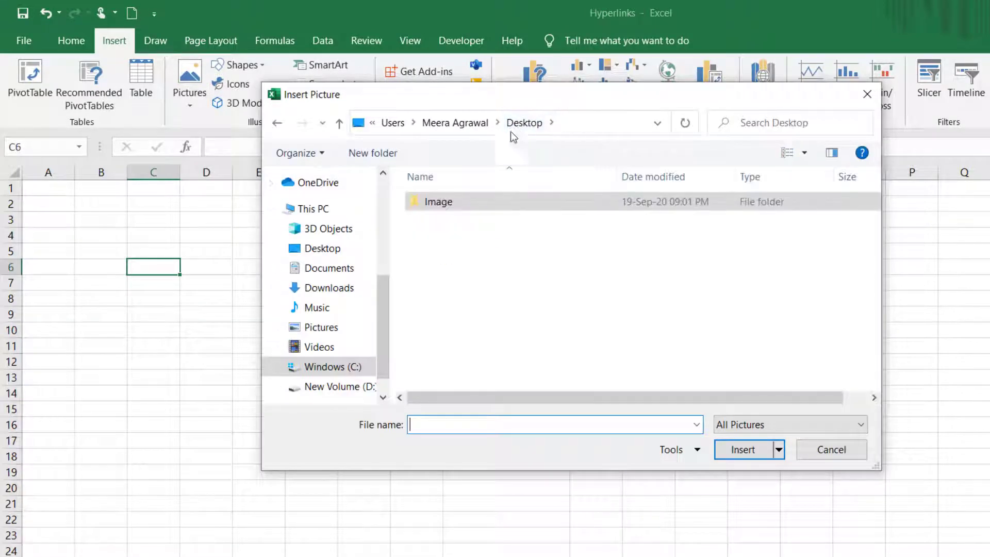
{"action": "double_click", "coordinate": [429, 205]}
{"action": "double_click", "coordinate": [441, 223]}
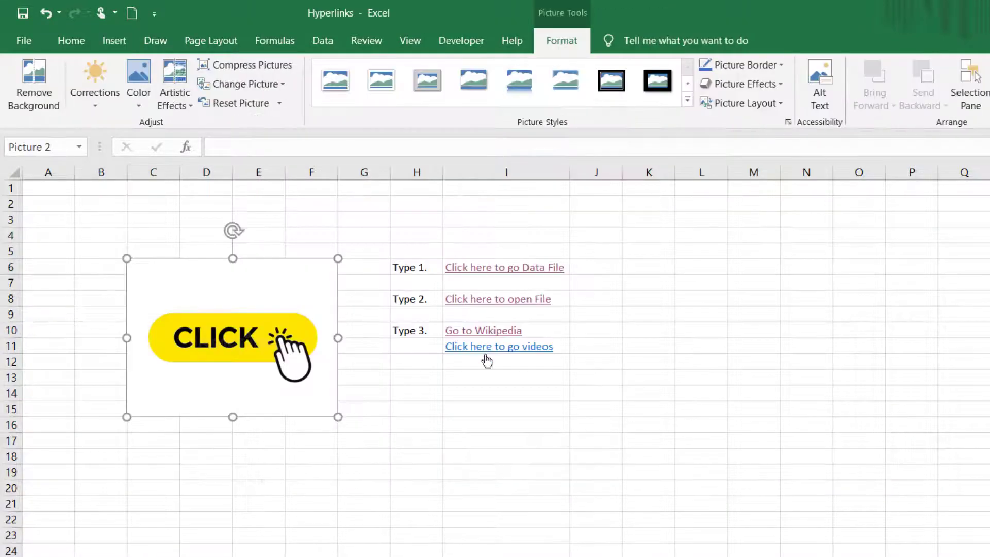
Step: Move the CLICK picture below the links in column I and shrink it to about 1.22" high by 1.62" wide
{"action": "left_click_drag", "start_coordinate": [205, 334], "coordinate": [477, 410]}
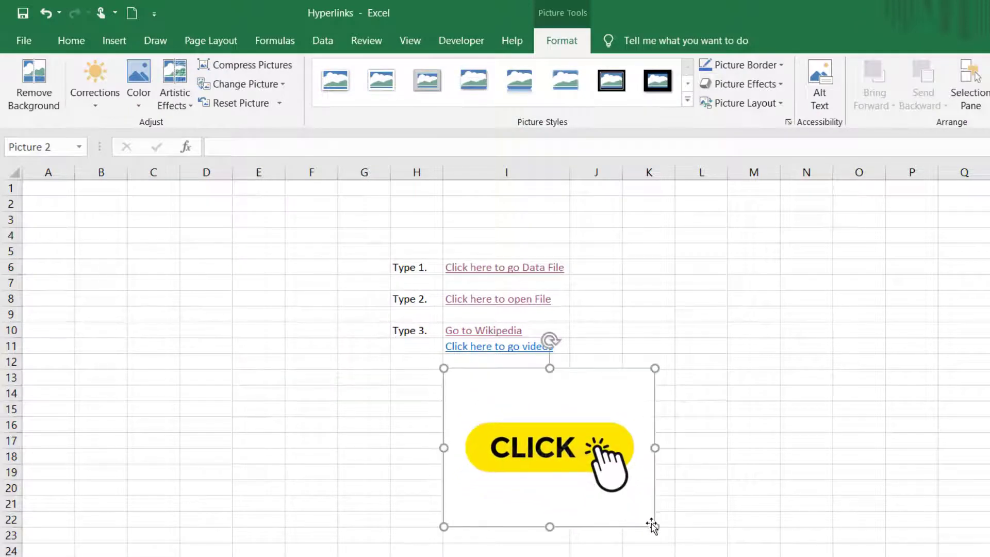
{"action": "left_click_drag", "start_coordinate": [650, 524], "coordinate": [534, 465]}
{"action": "left_click_drag", "start_coordinate": [522, 398], "coordinate": [519, 405]}
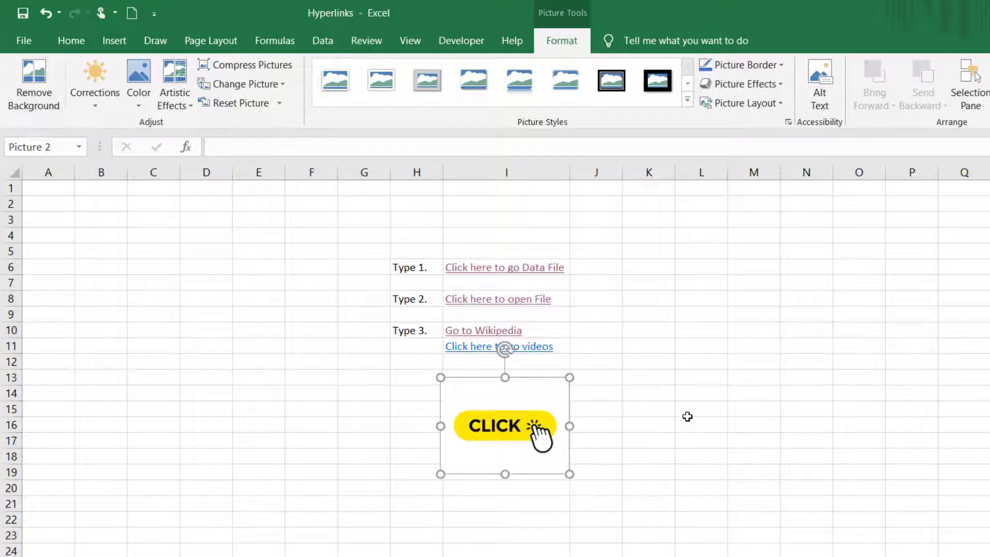
{"action": "left_click", "coordinate": [701, 413]}
{"action": "left_click", "coordinate": [480, 413]}
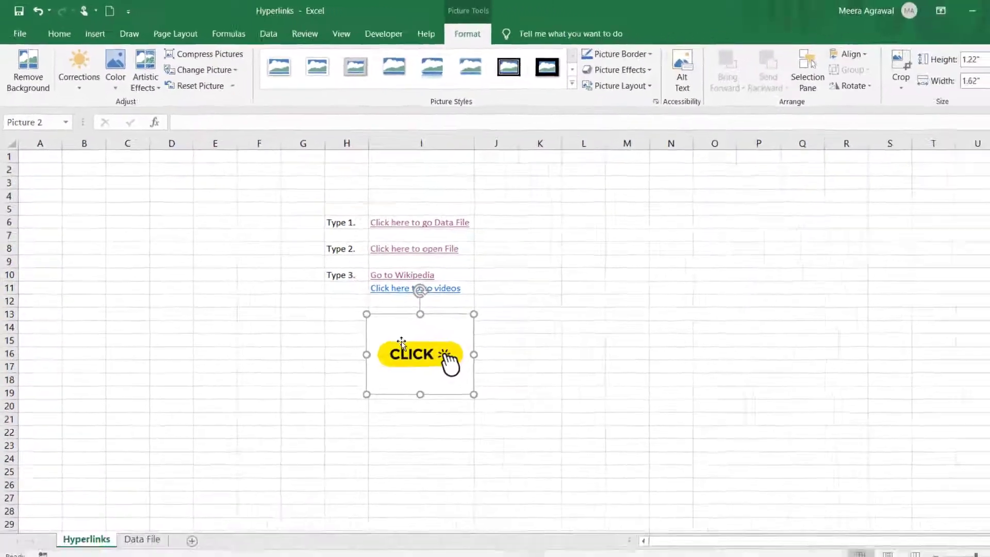
{"action": "key", "text": "ctrl+k"}
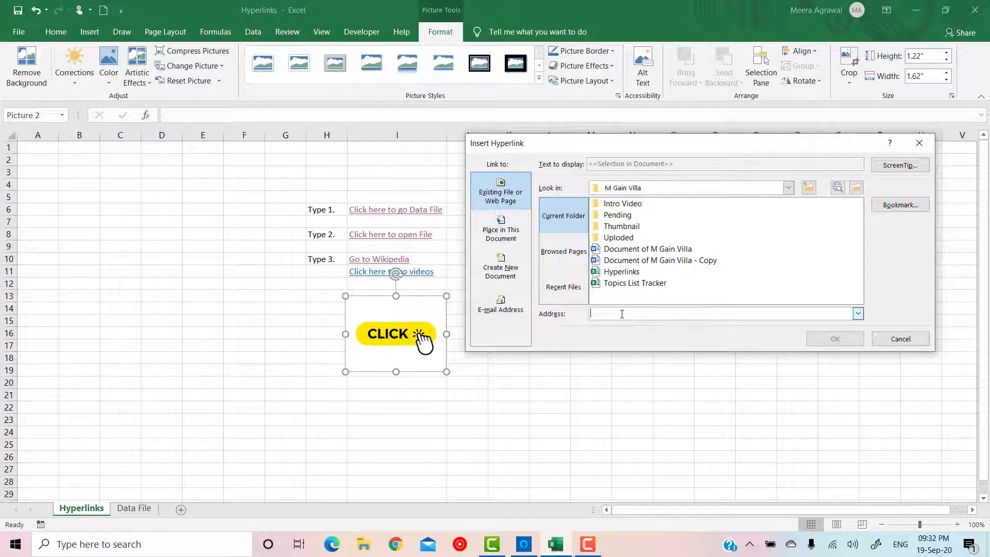
{"action": "type", "text": "WWW.GGO"}
{"action": "key", "text": "BackSpace"}
{"action": "key", "text": "BackSpace"}
{"action": "key", "text": "BackSpace"}
{"action": "type", "text": "GOOGLE.COM"}
{"action": "left_click", "coordinate": [830, 339]}
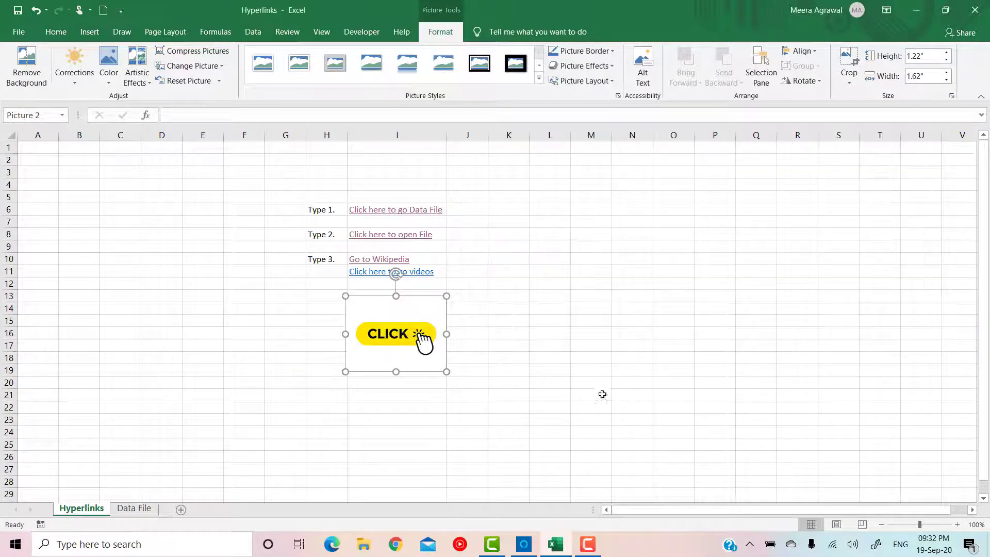
Step: Test the CLICK picture's link and search Google for "M Gain Villa Excel"
{"action": "left_click", "coordinate": [603, 395]}
{"action": "left_click", "coordinate": [393, 345]}
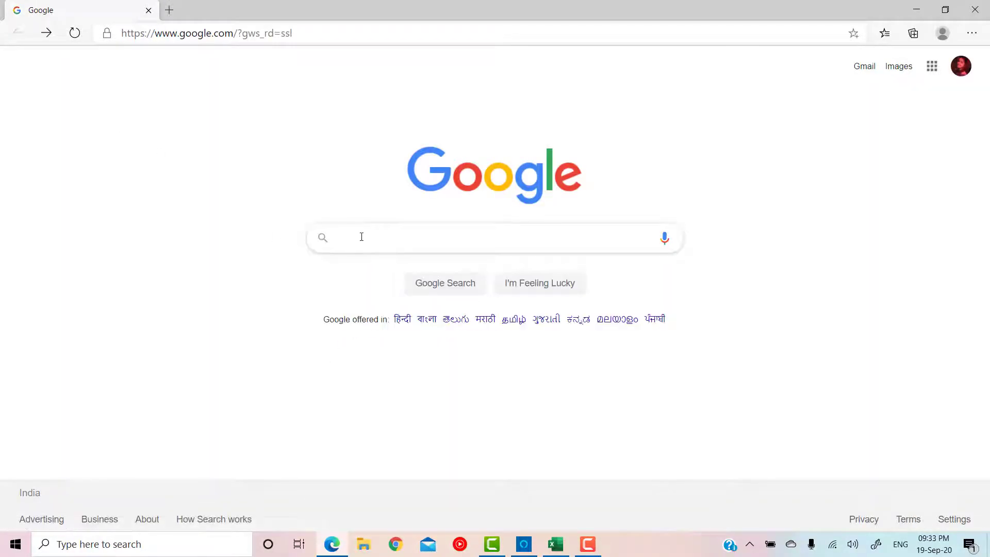
{"action": "type", "text": "You"}
{"action": "key", "text": "BackSpace"}
{"action": "key", "text": "BackSpace"}
{"action": "key", "text": "BackSpace"}
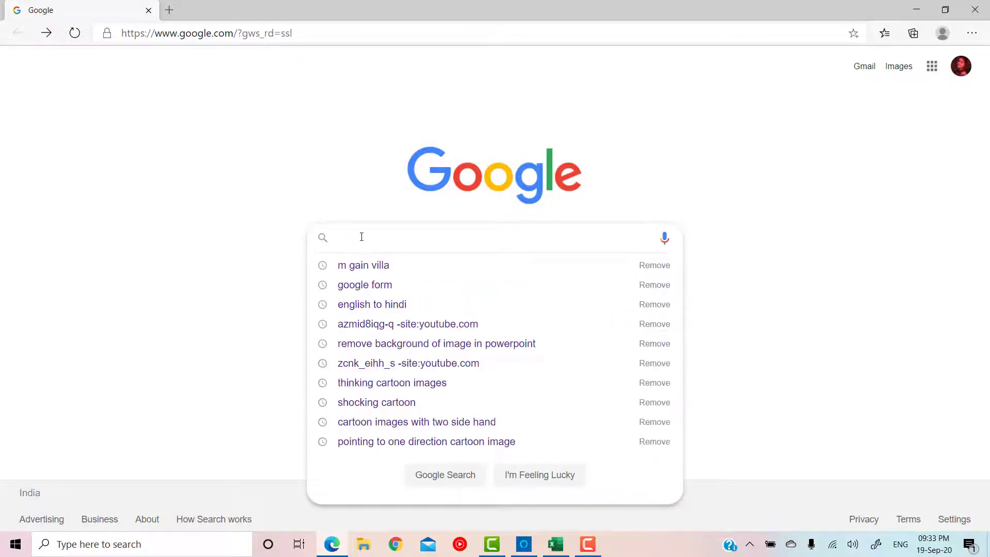
{"action": "type", "text": "M Gain "}
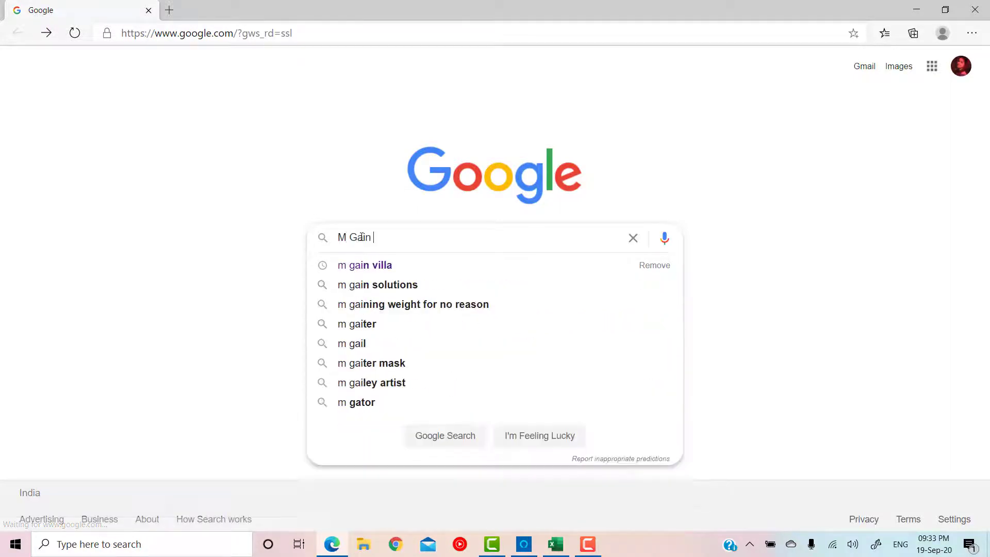
{"action": "type", "text": "Villa Excel"}
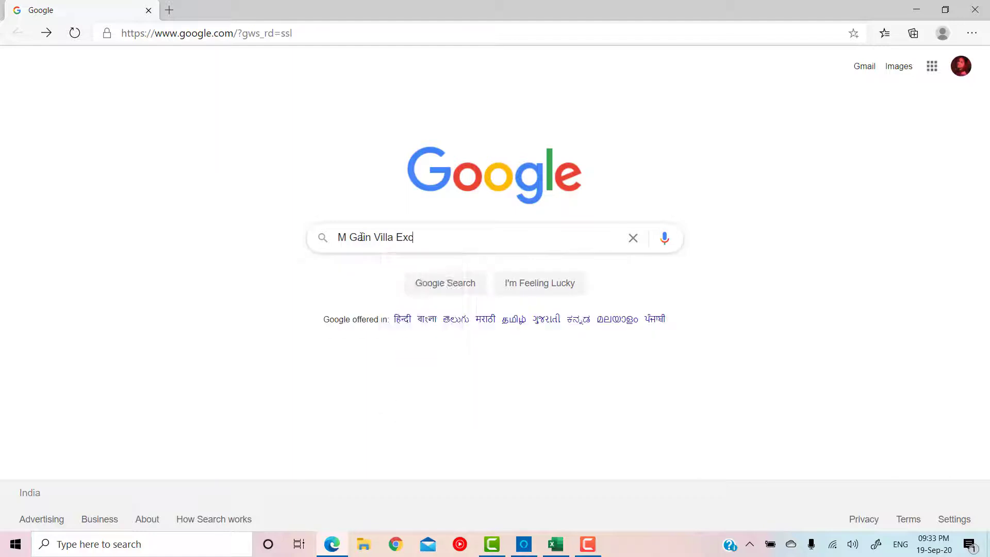
{"action": "key", "text": "Return"}
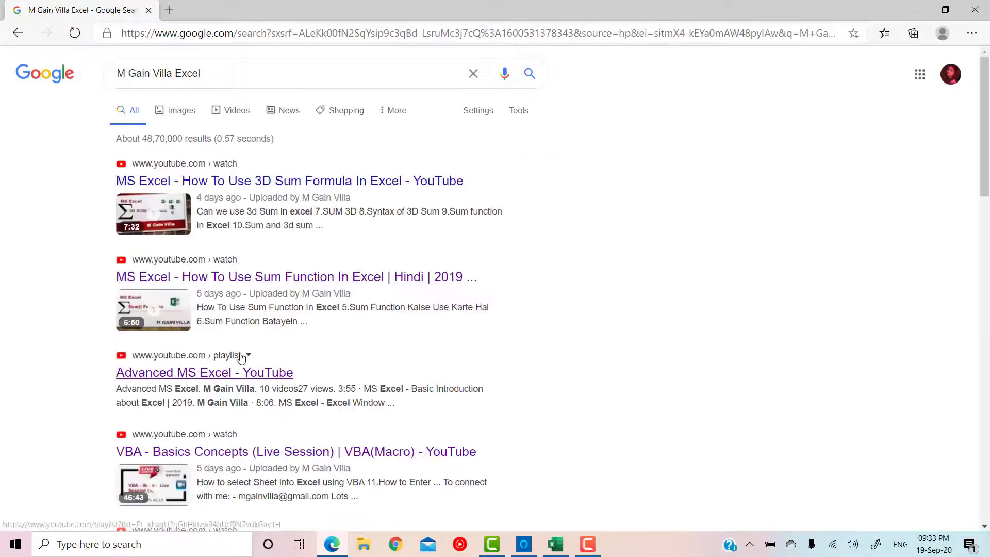
Step: Skim the Google search results and switch back to the Excel workbook
{"action": "scroll", "coordinate": [243, 355], "scroll_direction": "down", "scroll_amount": 4}
{"action": "scroll", "coordinate": [241, 356], "scroll_direction": "up", "scroll_amount": 5}
{"action": "scroll", "coordinate": [255, 301], "scroll_direction": "down", "scroll_amount": 8}
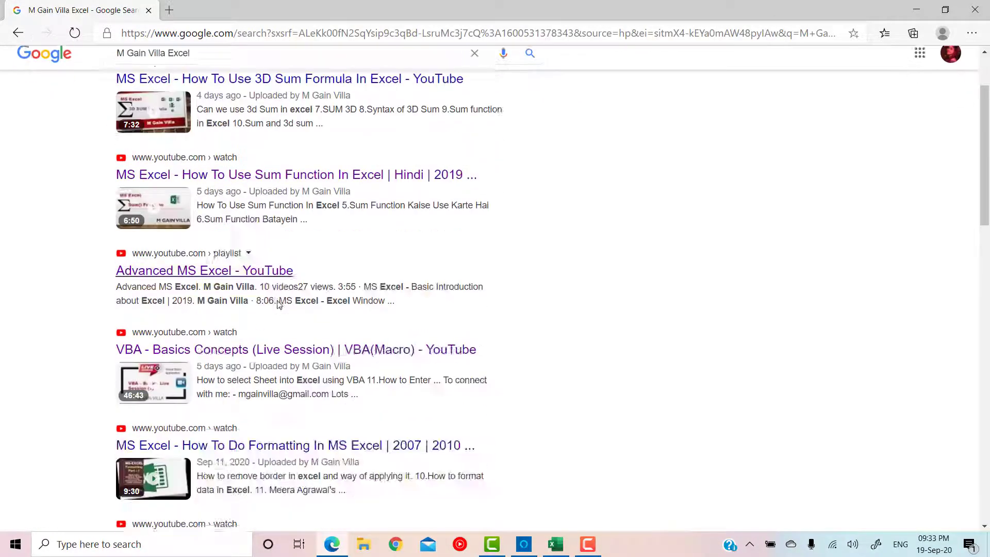
{"action": "scroll", "coordinate": [279, 306], "scroll_direction": "down", "scroll_amount": 6}
{"action": "scroll", "coordinate": [283, 316], "scroll_direction": "up", "scroll_amount": 12}
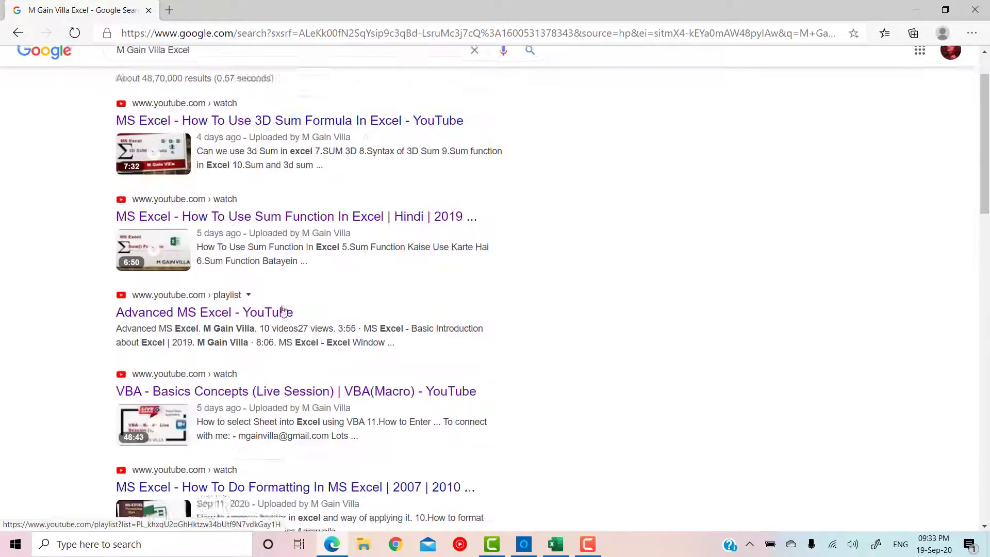
{"action": "key", "text": "alt+Tab"}
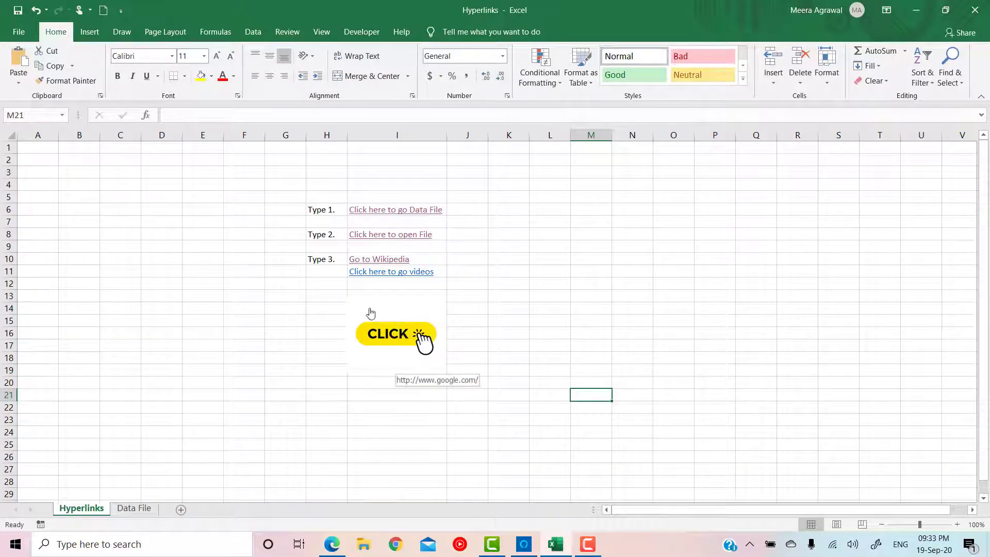
Step: Remove the hyperlink from the CLICK picture and nudge the picture slightly down
{"action": "right_click", "coordinate": [423, 311]}
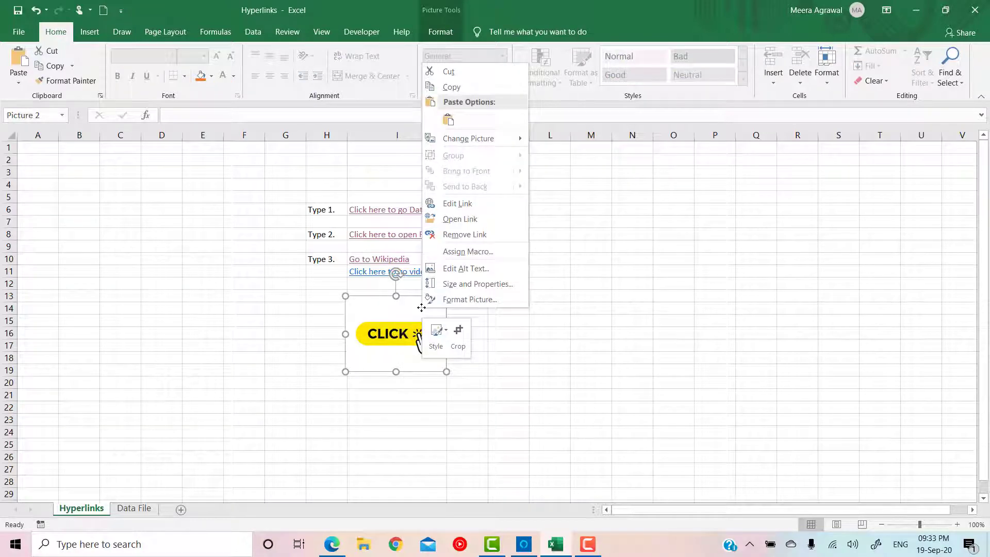
{"action": "key", "text": "Escape"}
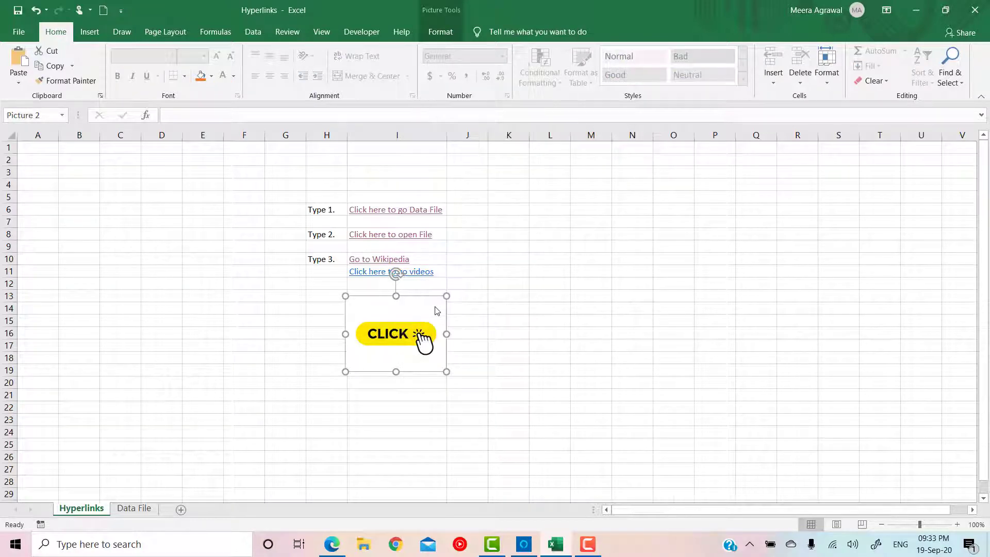
{"action": "key", "text": "ctrl+k"}
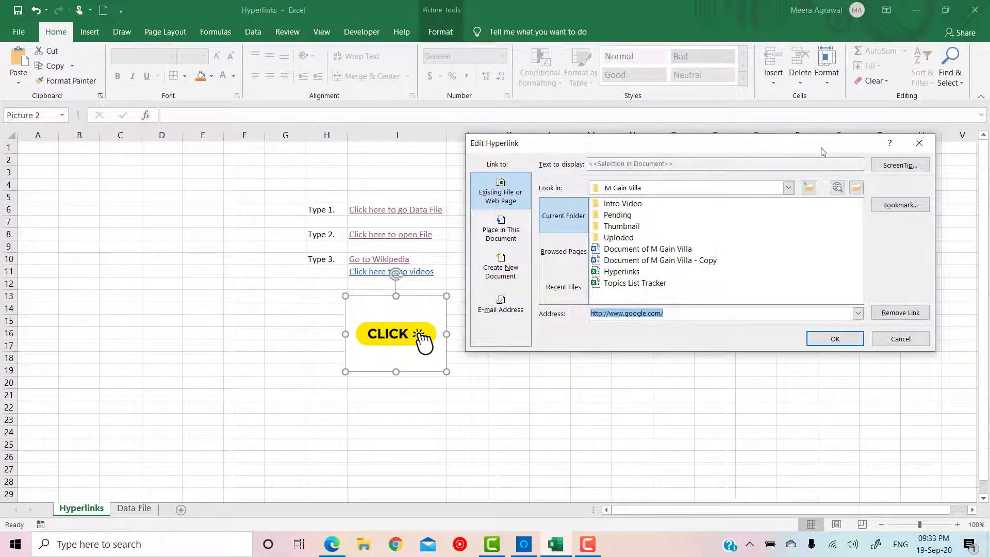
{"action": "left_click_drag", "start_coordinate": [818, 143], "coordinate": [590, 68]}
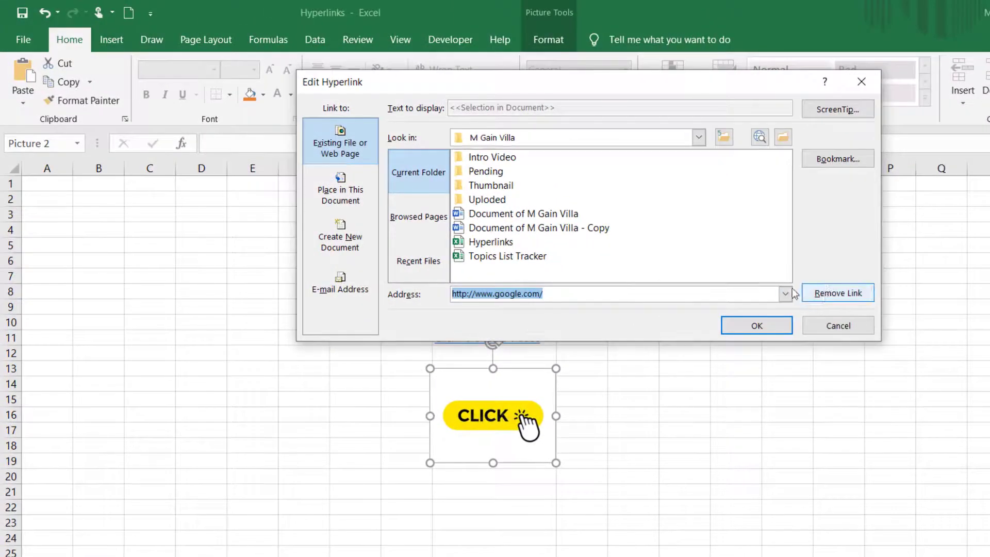
{"action": "left_click", "coordinate": [824, 292]}
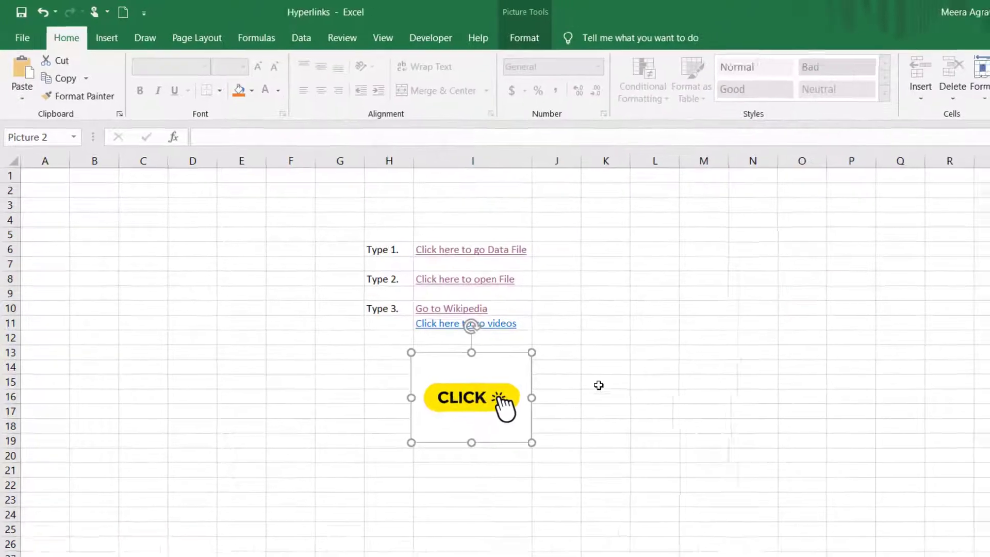
{"action": "left_click", "coordinate": [633, 399]}
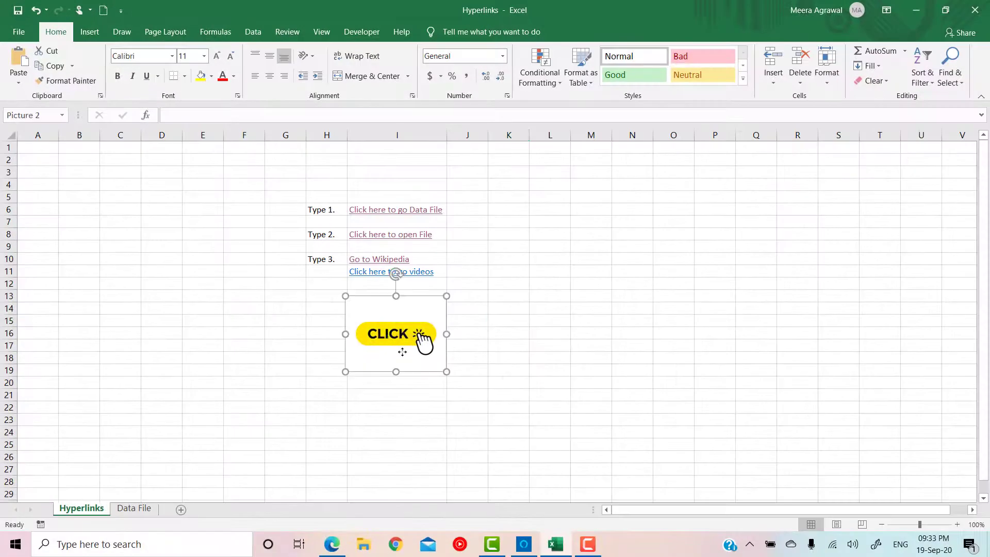
{"action": "mouse_move", "coordinate": [403, 352]}
{"action": "left_mouse_down"}
{"action": "mouse_move", "coordinate": [628, 330]}
{"action": "mouse_move", "coordinate": [495, 352]}
{"action": "mouse_move", "coordinate": [389, 341]}
{"action": "left_mouse_up"}
{"action": "left_click", "coordinate": [509, 343]}
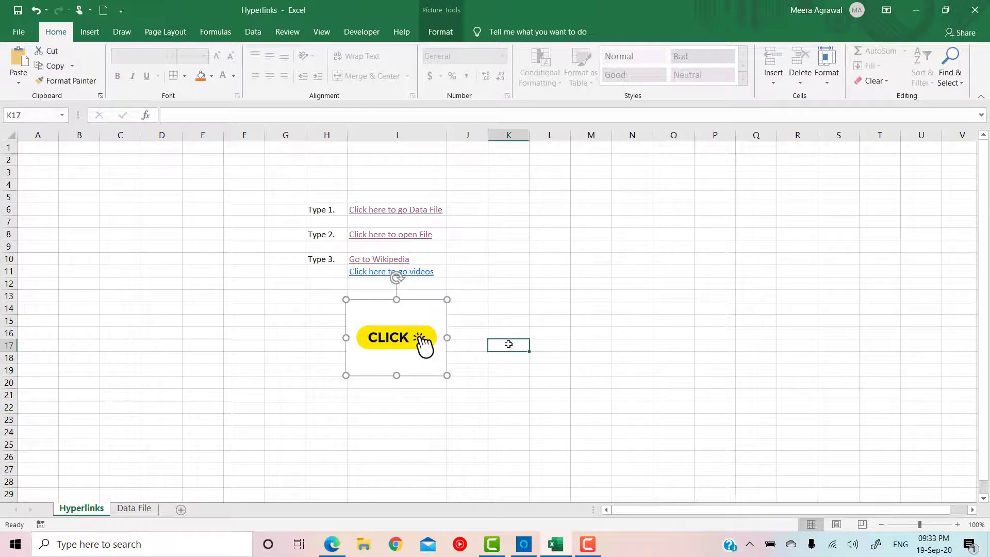